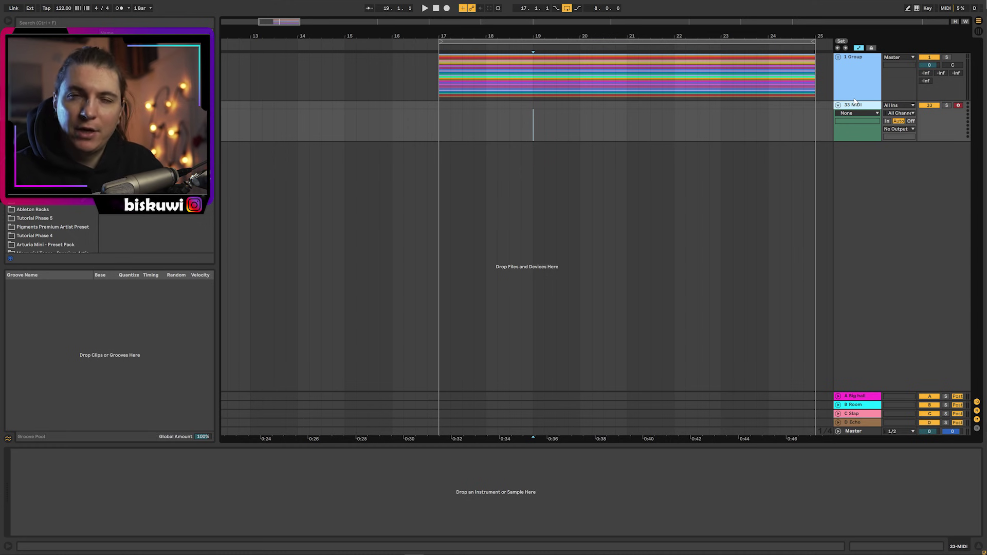
Search the browser for Serum and load Serum_x64 onto the empty MIDI track
key("ctrl+f")
type("serum")
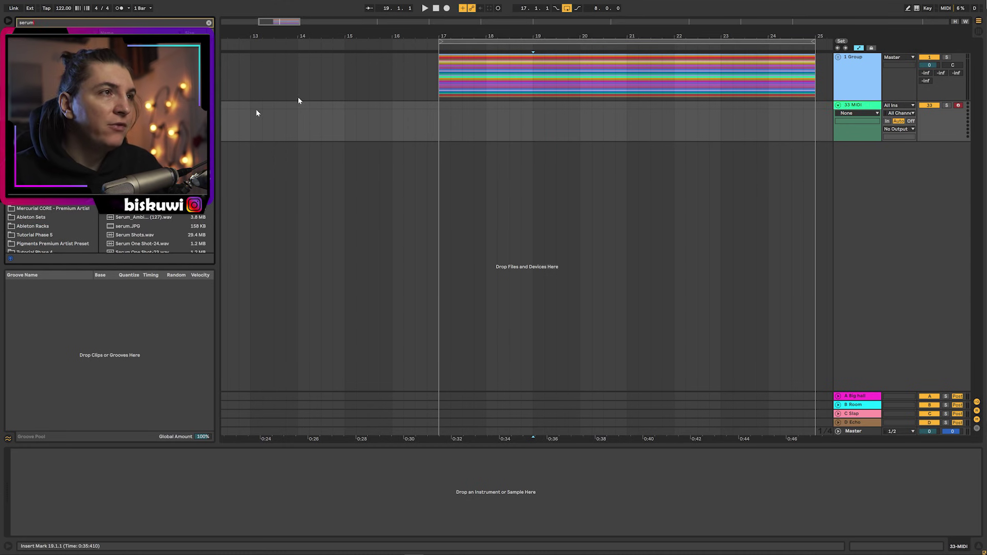
double_click(128, 248)
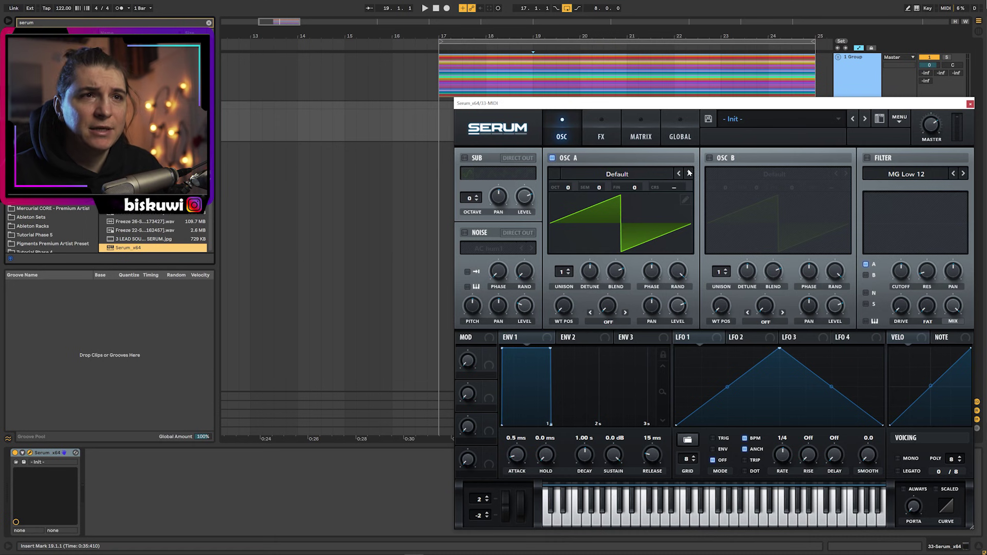
Set oscillator A to the Analog_BD_Sin wavetable with 3 unison voices, and enable the MG Low 12 filter
left_click(690, 173)
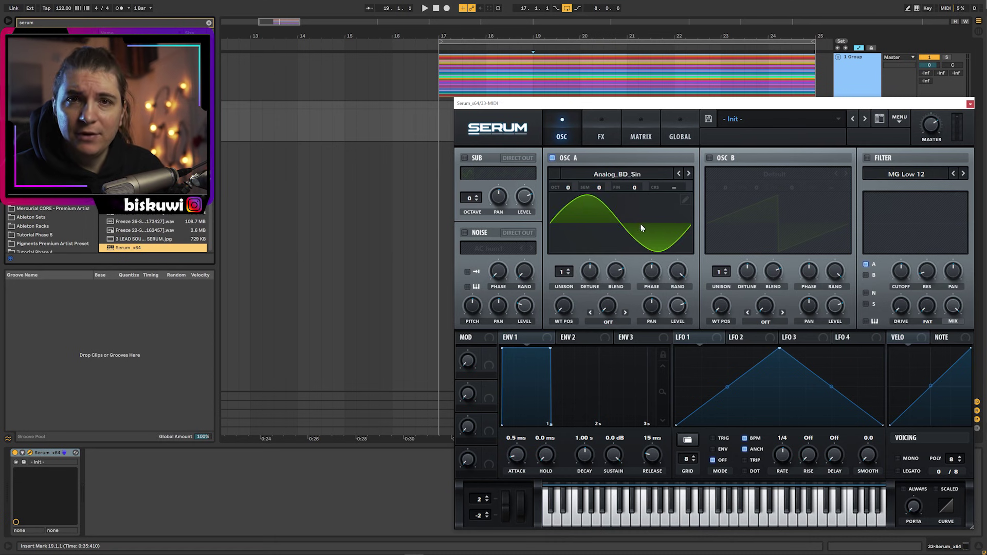
left_click_drag(561, 276, 591, 302)
left_click(868, 159)
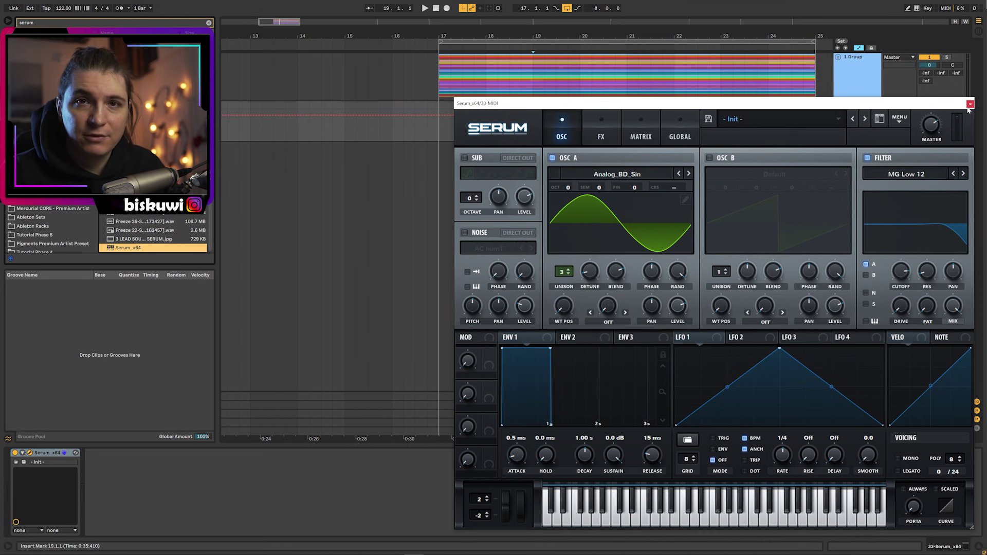
left_click(969, 105)
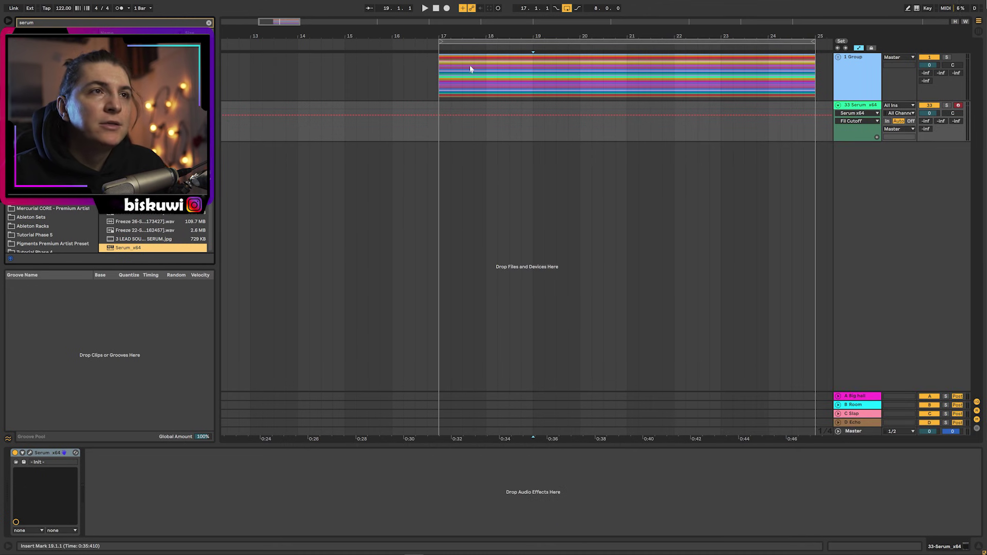
Create an empty MIDI clip on the Serum track from 17.1.1 to 17.2.3
left_click_drag(462, 37, 462, 99)
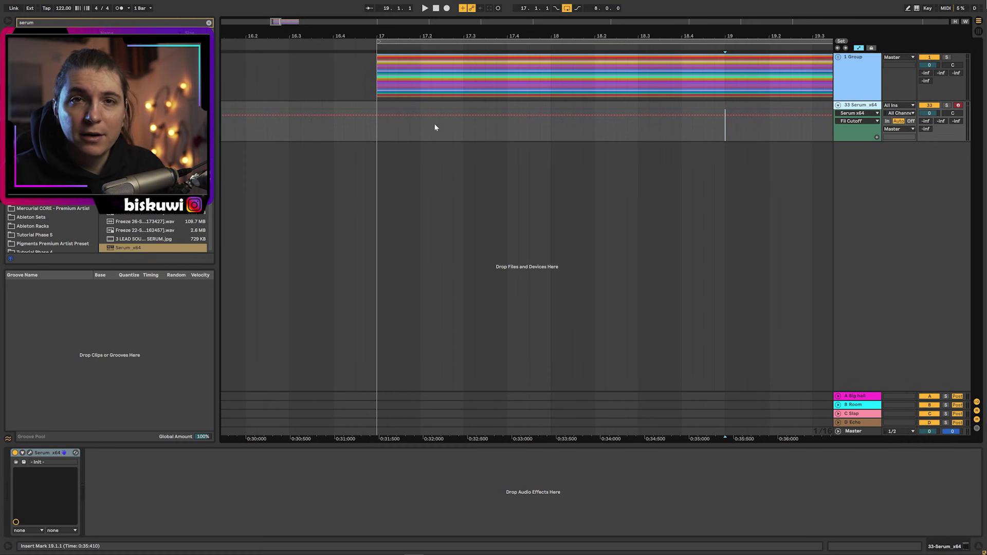
left_click(395, 113)
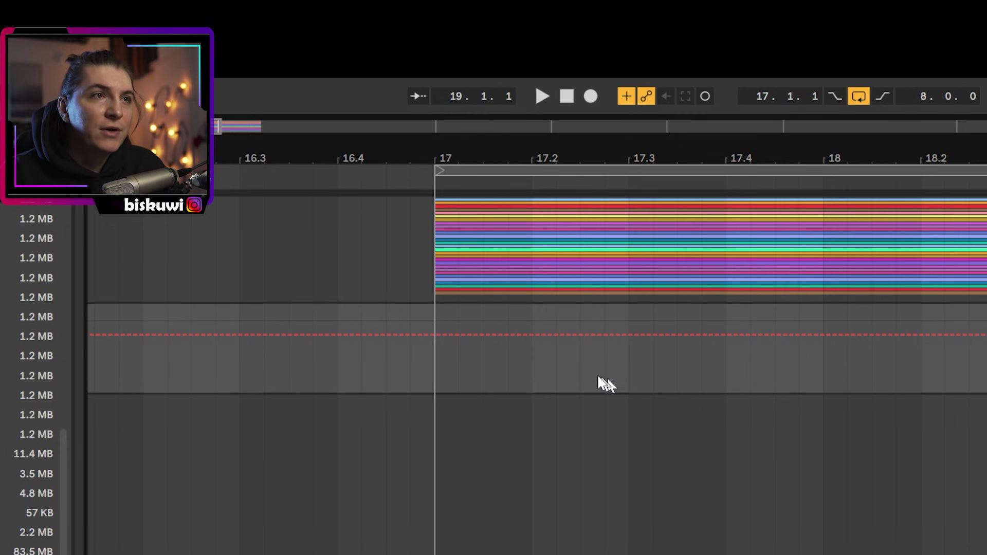
left_click_drag(579, 355, 431, 311)
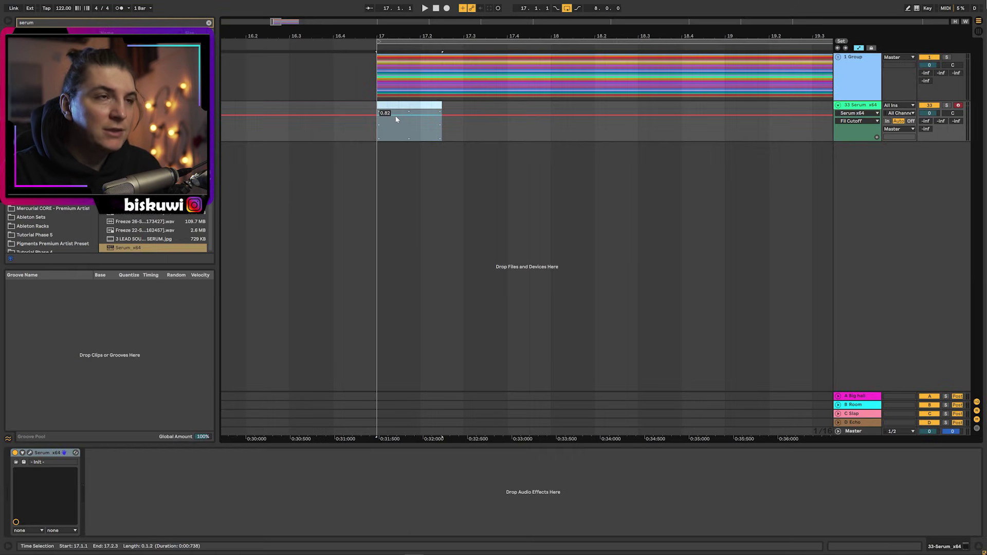
key("ctrl+shift+m")
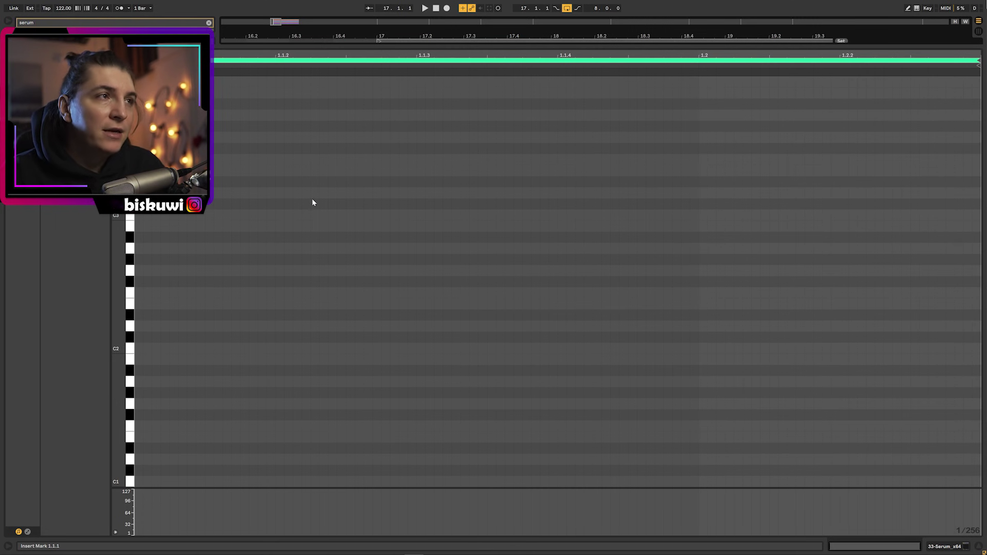
Stack short notes of the F minor scale at the clip start: F2, G2, G#2, A#2, C3, C#3 and D#3
double_click(136, 293)
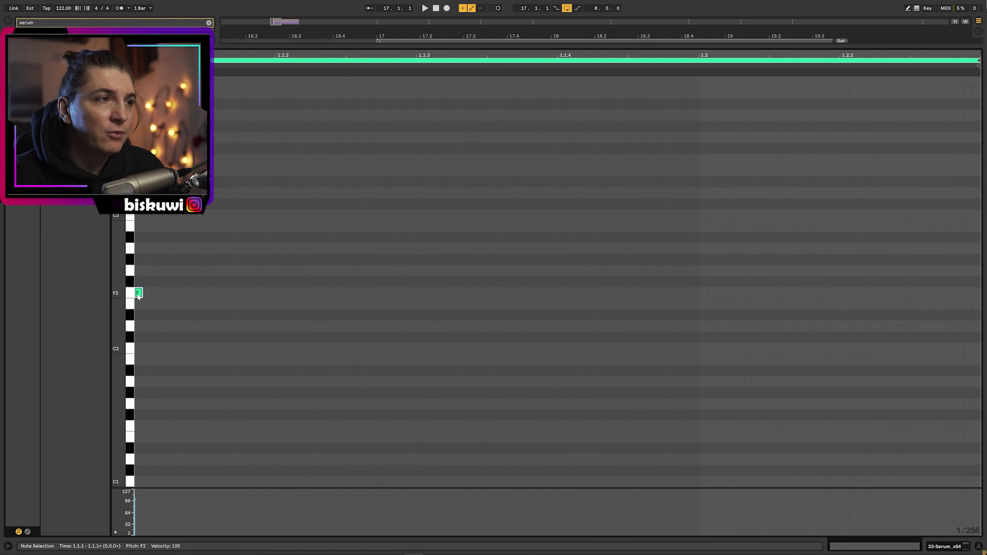
left_click_drag(139, 292, 191, 289)
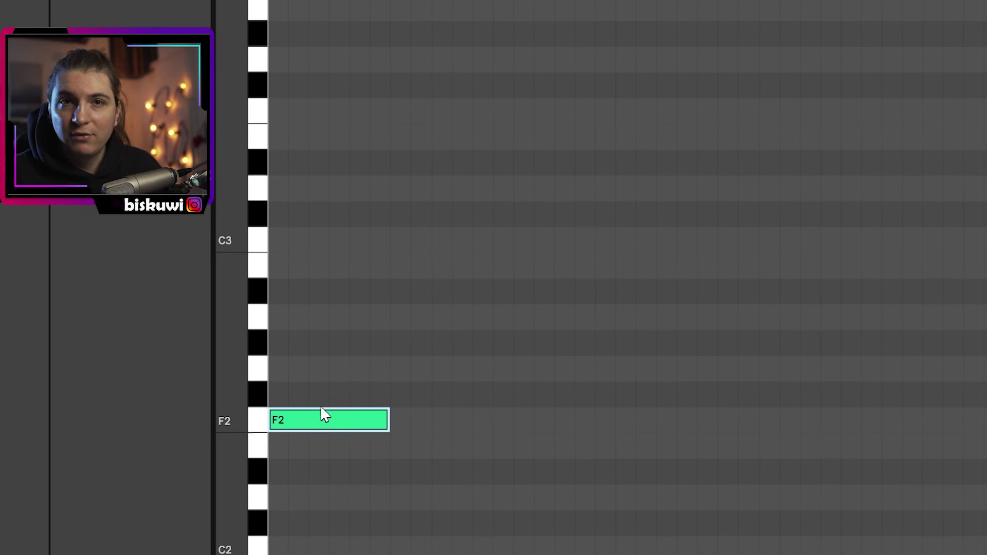
left_click_drag(286, 428, 298, 114)
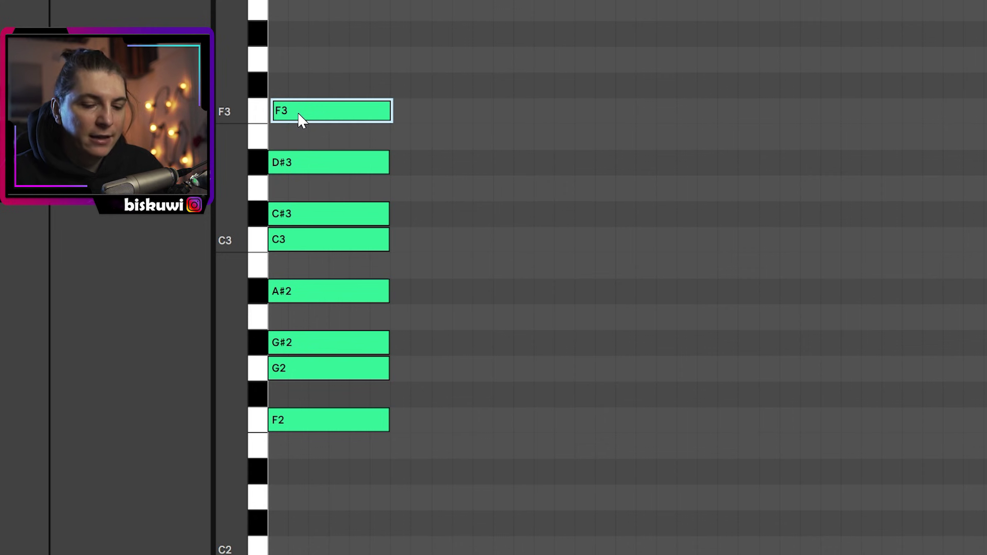
key("Delete")
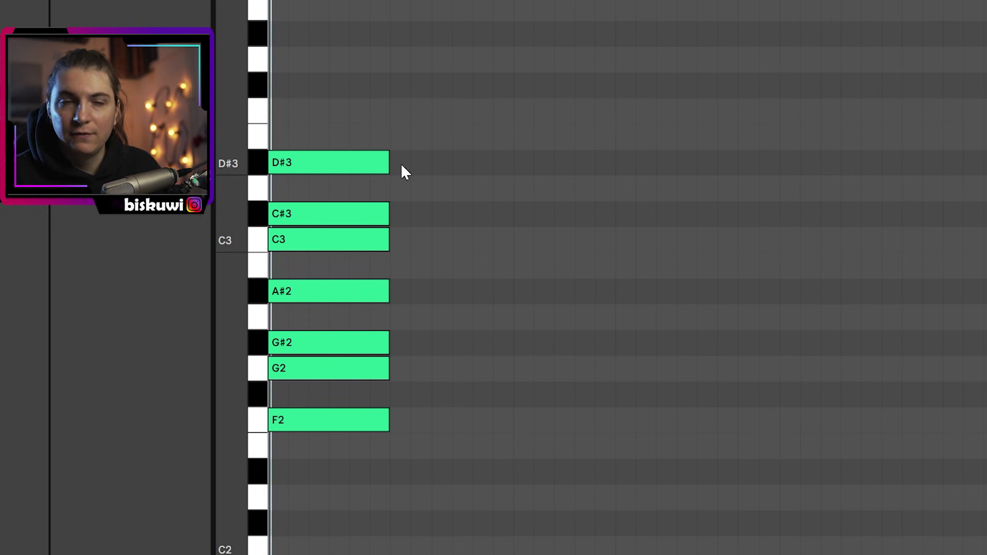
Move the scale notes before the clip start, duplicate them one and two octaves higher, and fold the piano roll to the used notes
left_click_drag(440, 117, 308, 421)
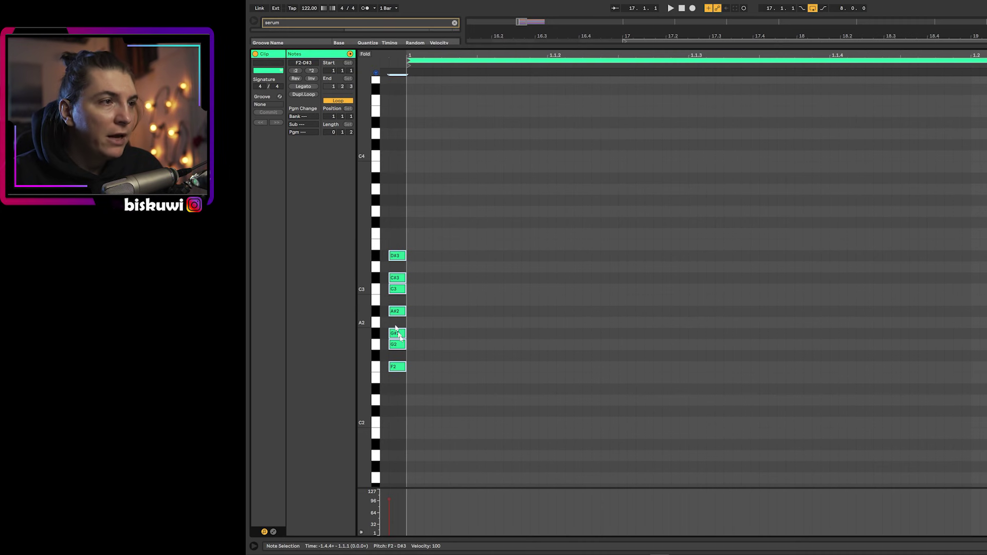
left_click_drag(327, 417, 323, 136)
left_click_drag(402, 234, 402, 235)
scroll(401, 238, "up", 2)
left_click_drag(400, 278, 398, 153)
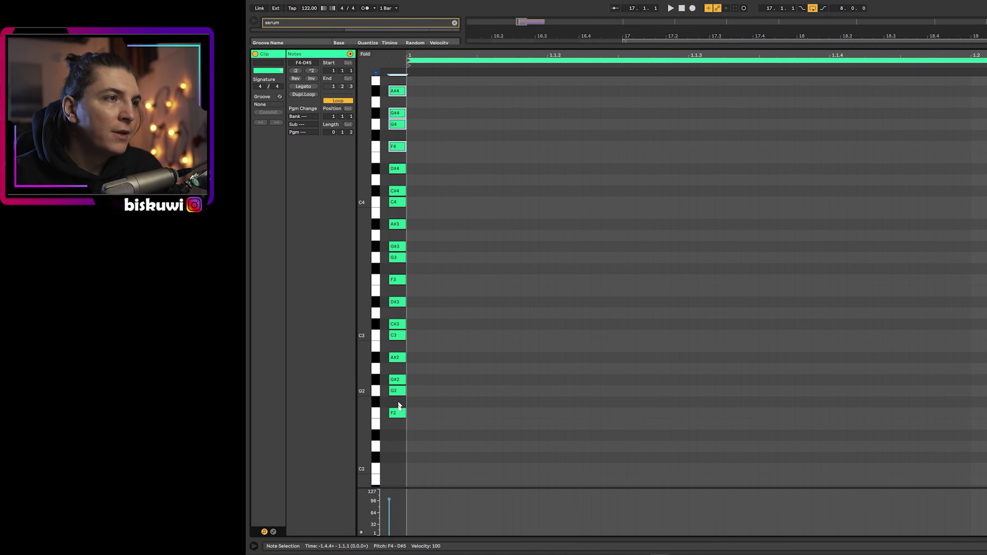
scroll(422, 129, "up", 4)
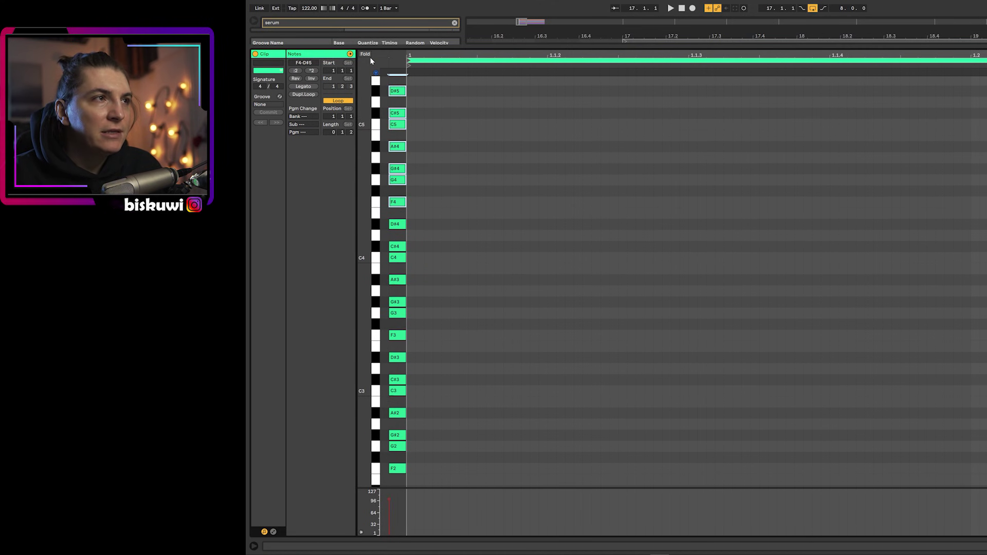
left_click(366, 54)
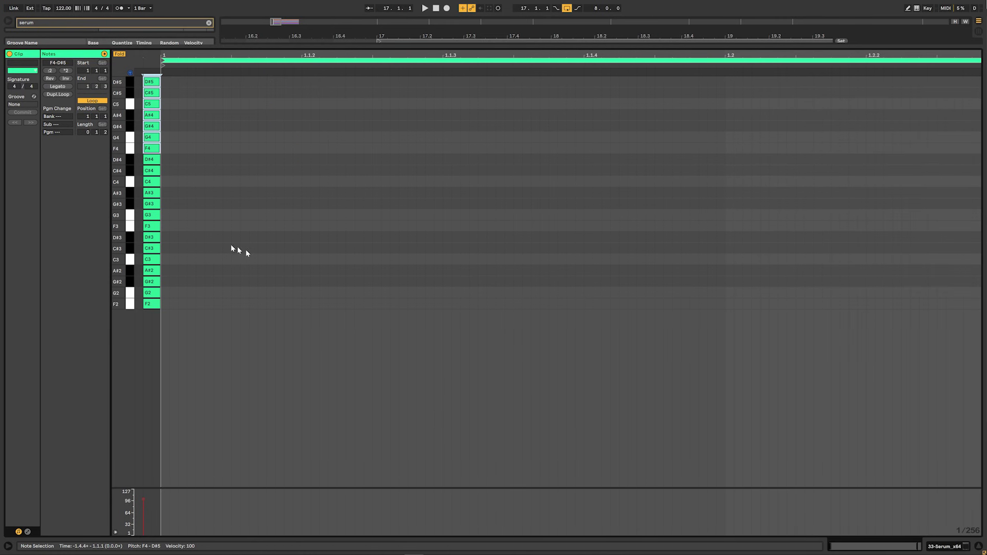
Write a melody of three eighth notes, F3, C4 and C#4, from the clip start and play it back
double_click(166, 227)
left_click_drag(167, 227, 444, 231)
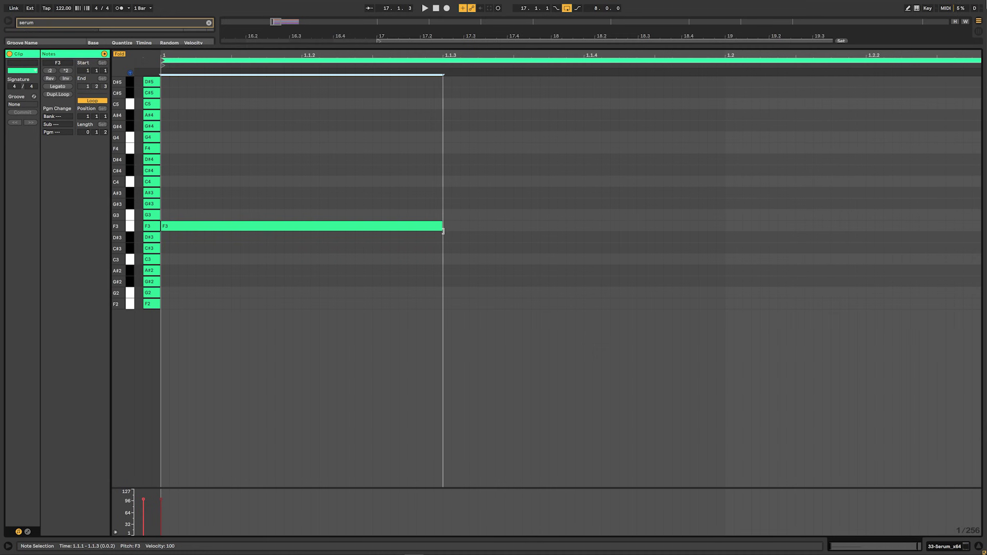
left_click_drag(245, 233, 529, 165)
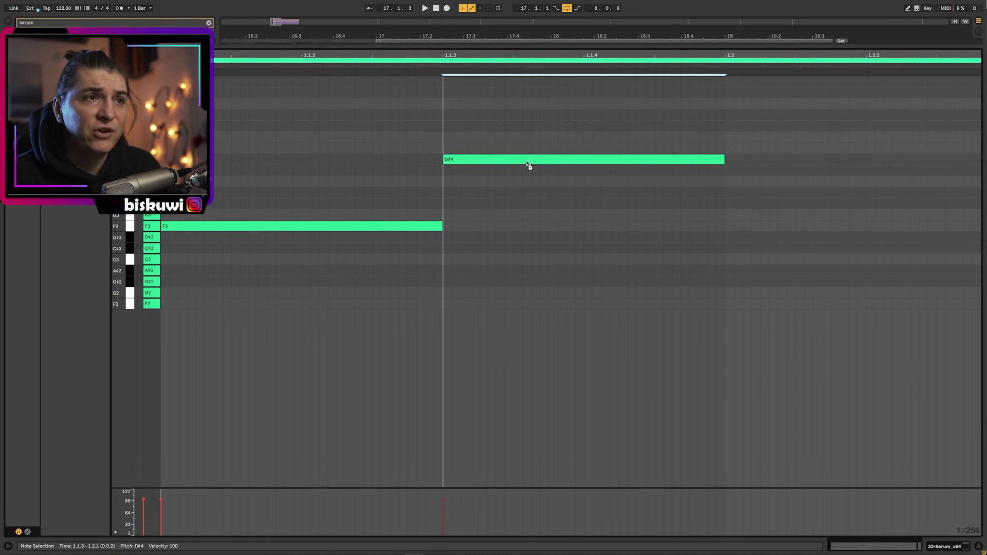
left_click(432, 202)
left_click_drag(447, 162, 453, 184)
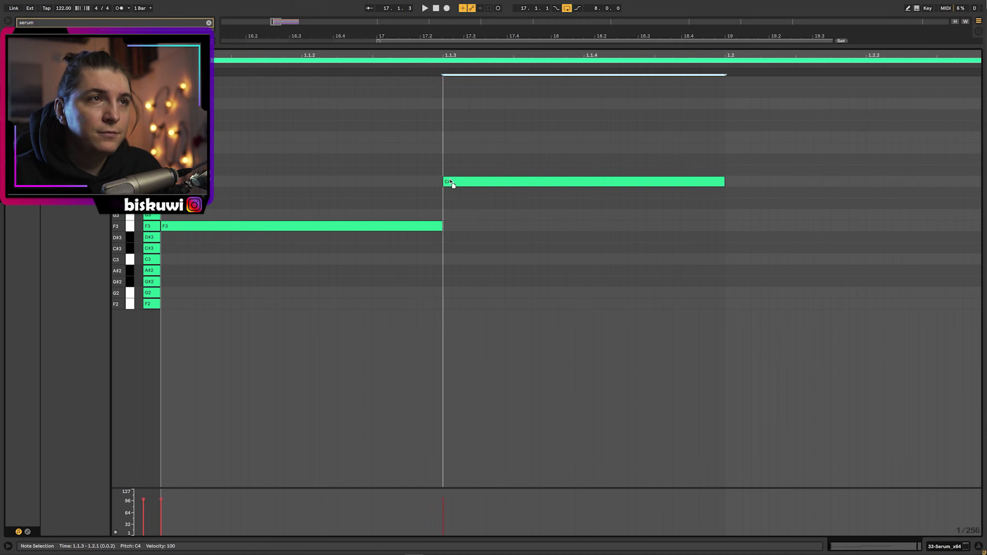
left_click_drag(529, 184, 804, 168)
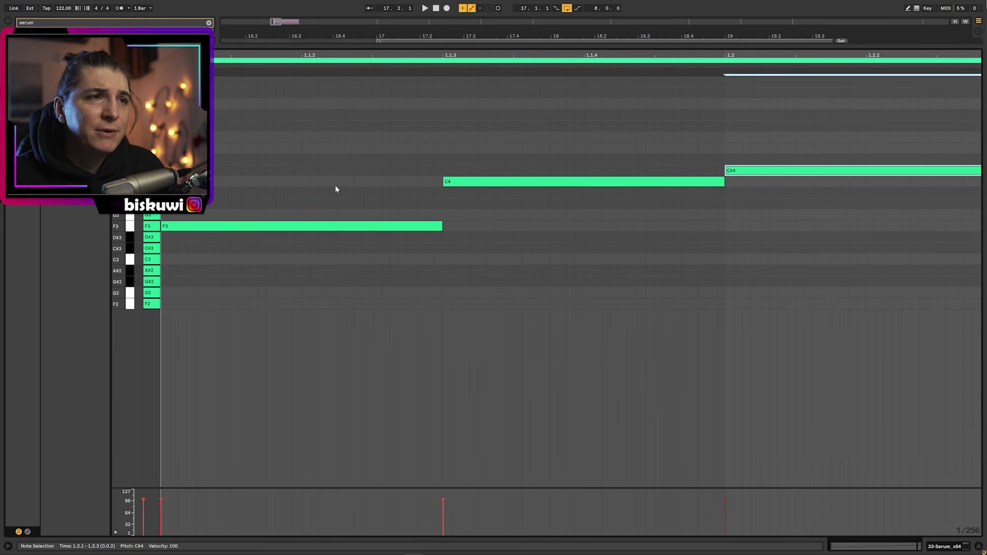
key("space")
key("space")
Extend the looping MIDI clip to bar 19, set the arrangement loop to bars 17 to 19, and play it
key("shift+Tab")
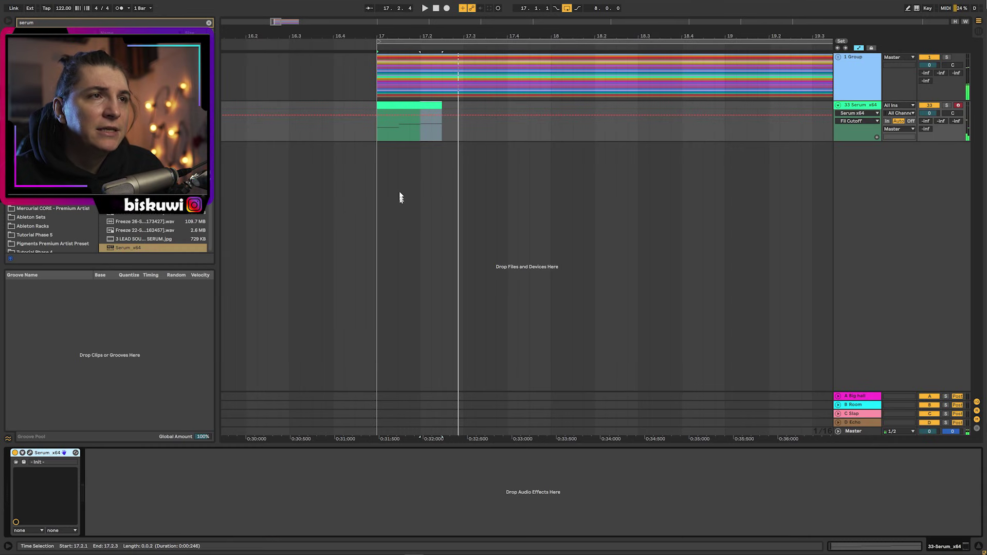
left_click_drag(442, 105, 548, 110)
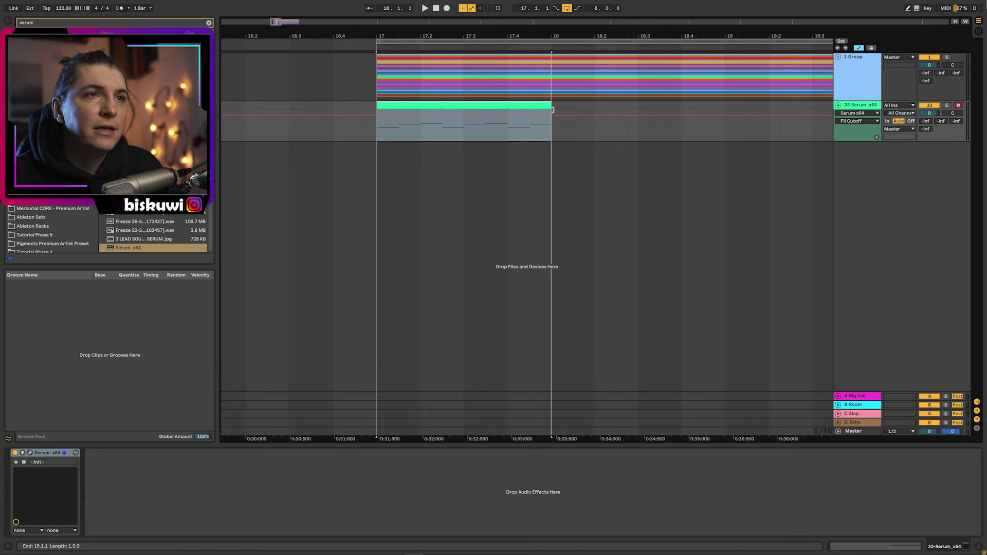
left_click_drag(524, 37, 462, 37)
left_click_drag(575, 34, 573, 16)
left_click_drag(737, 45, 558, 57)
left_click_drag(527, 105, 558, 106)
left_click_drag(514, 34, 514, 57)
key("space")
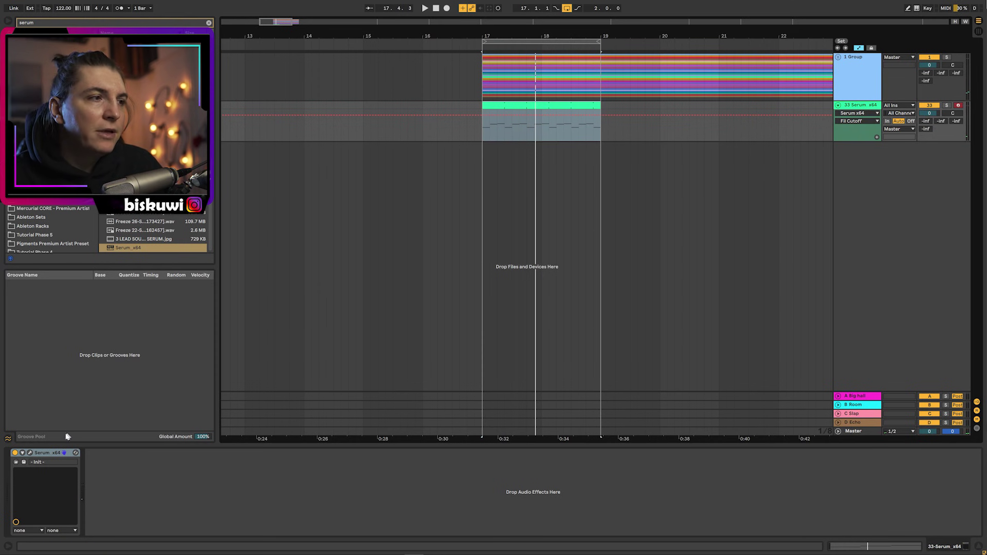
Raise Serum's envelope 1 release to 141 ms and assign LFO 1 to oscillator A's wavetable position
left_click(30, 452)
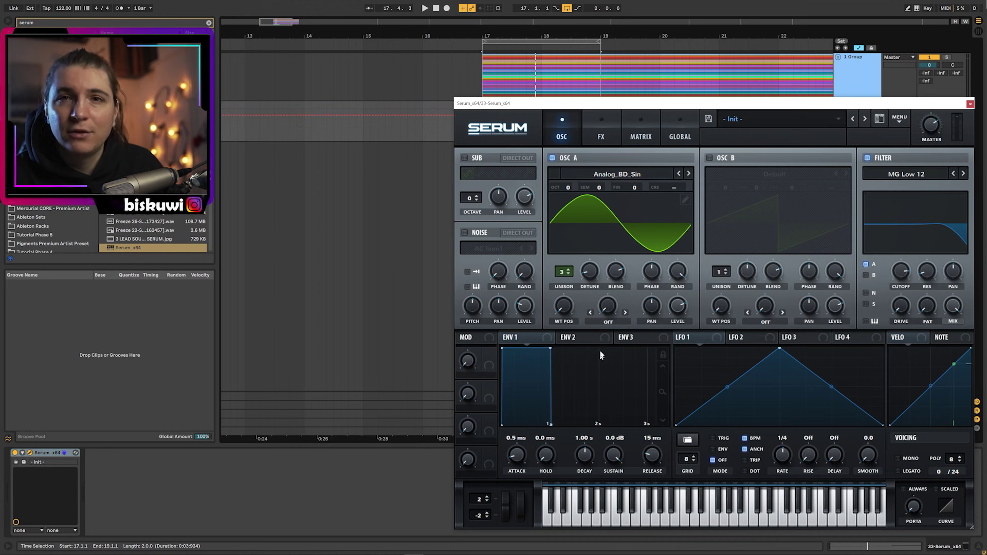
left_click_drag(653, 455, 644, 389)
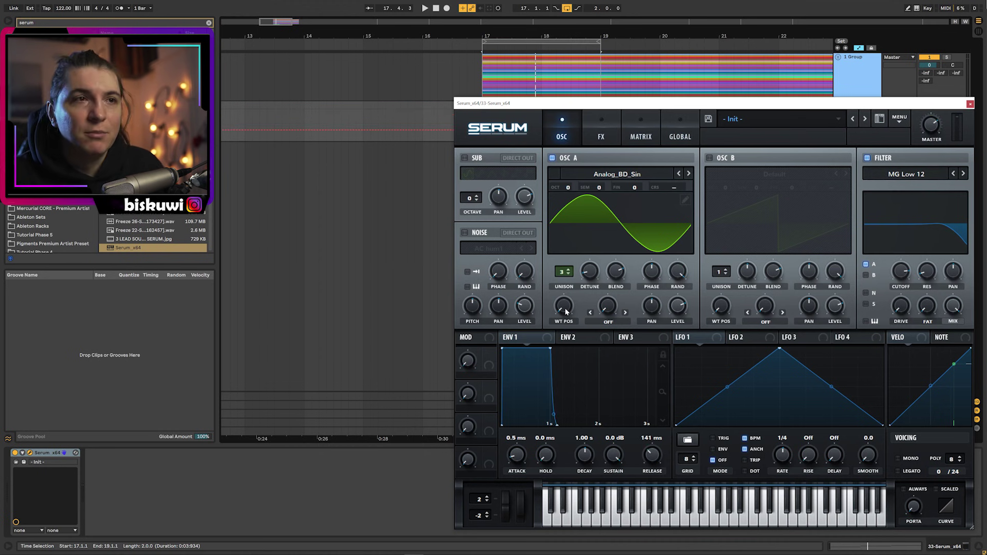
mouse_move(565, 312)
key("space")
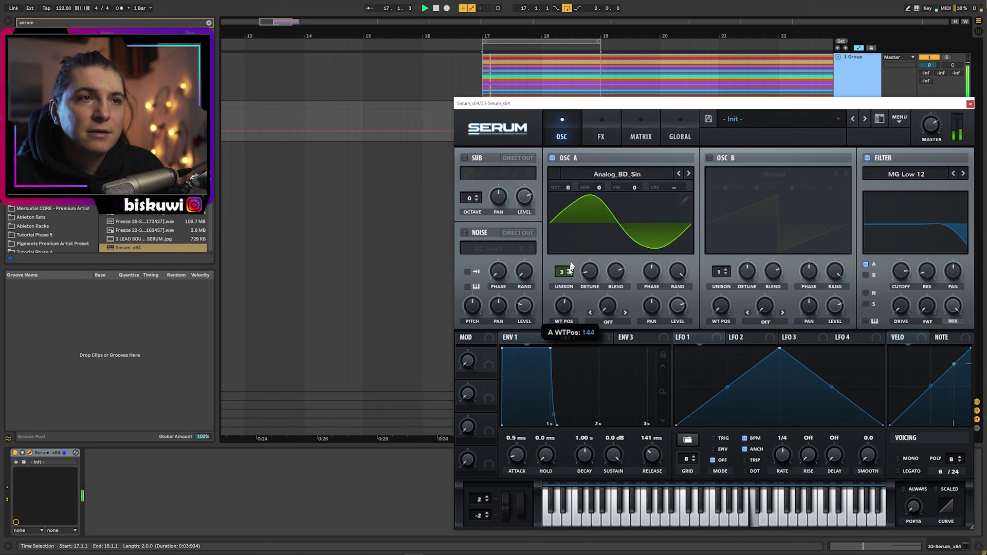
key("space")
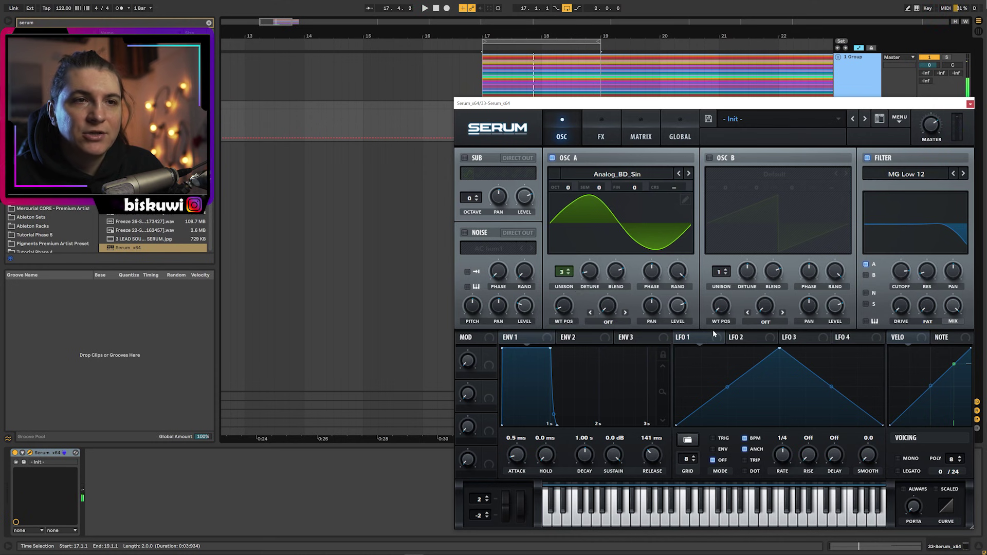
left_click_drag(536, 305, 563, 305)
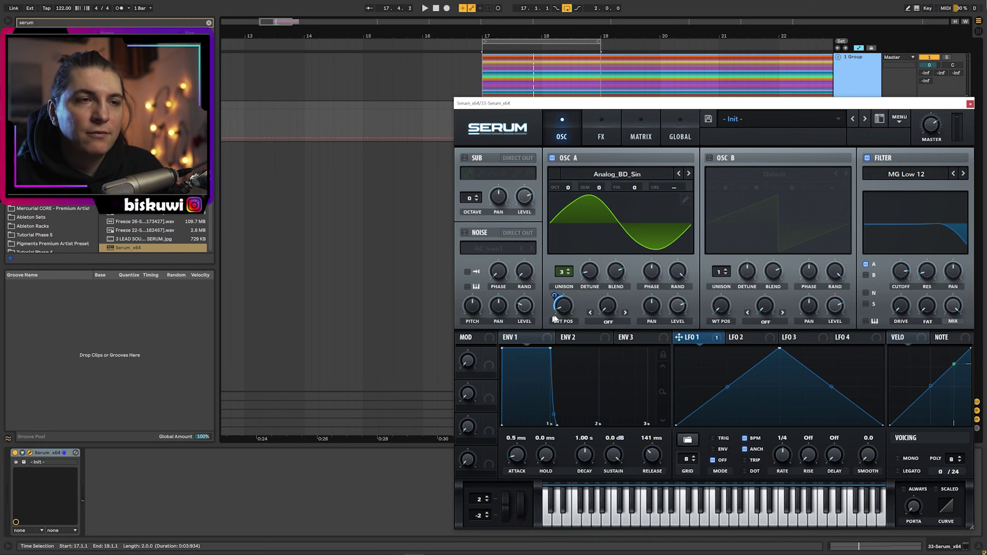
key("space")
Enable Serum's Distortion and Reverb effects, with the reverb mix at about 24%
left_click(601, 128)
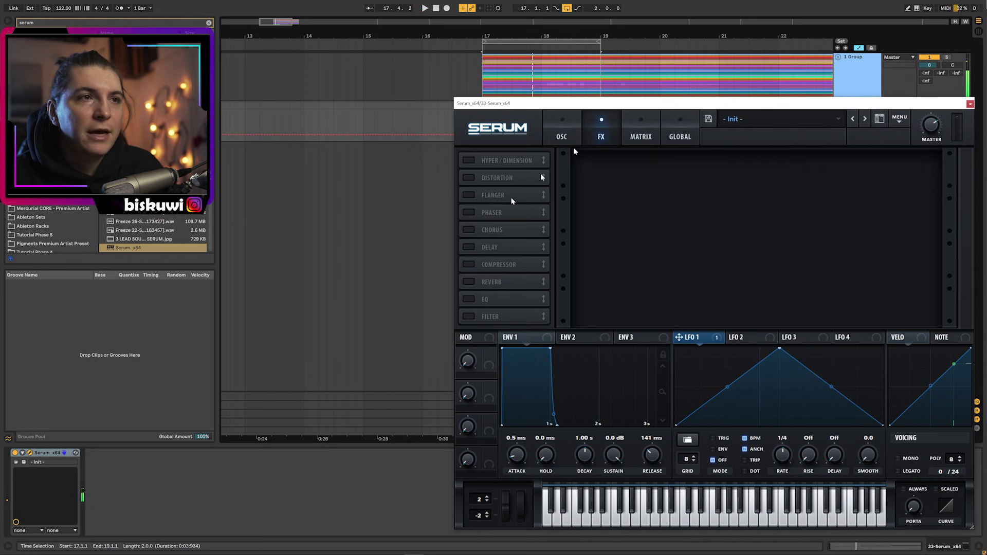
left_click(469, 178)
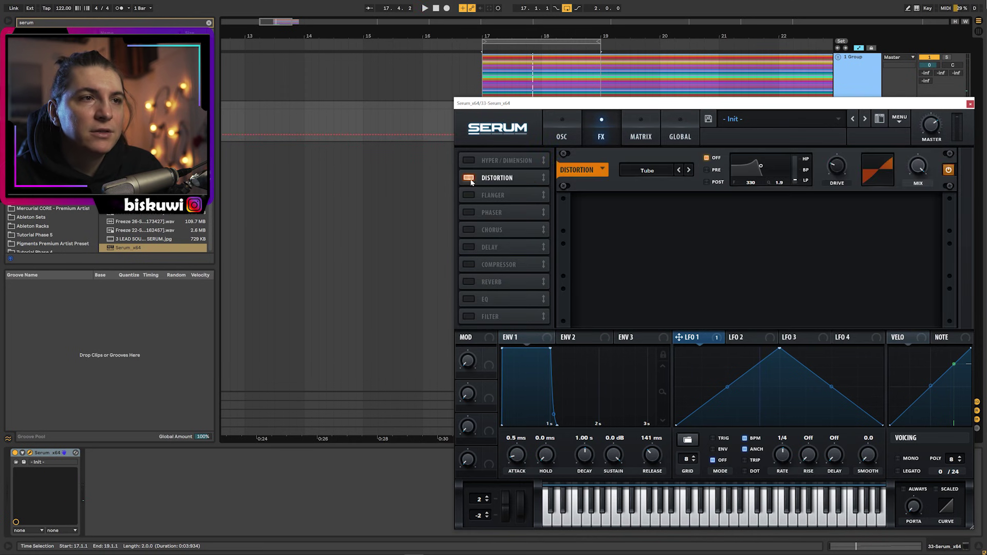
left_click(469, 282)
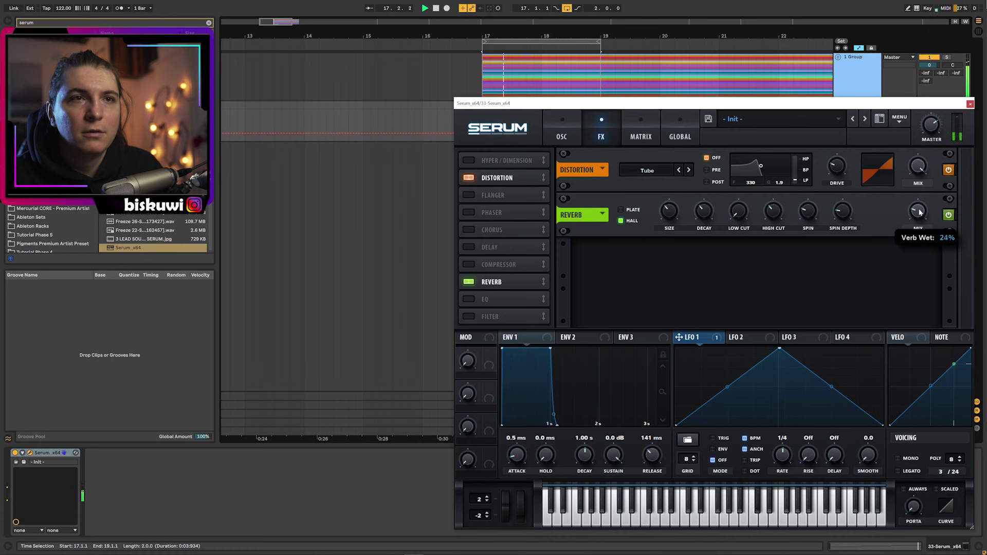
Lower oscillator A's octave to -1 in Serum
left_click_drag(659, 103, 619, 104)
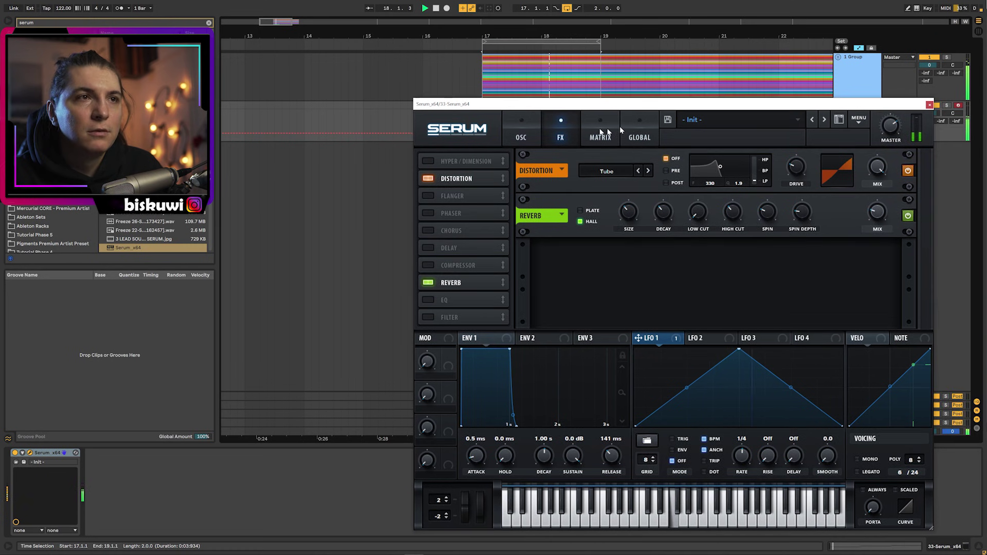
left_click(531, 128)
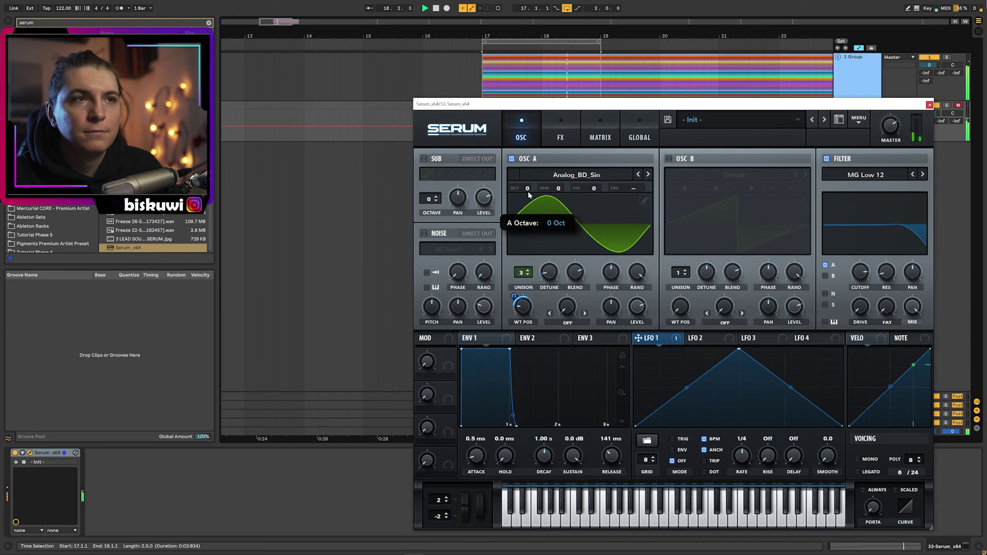
left_click_drag(528, 195, 528, 206)
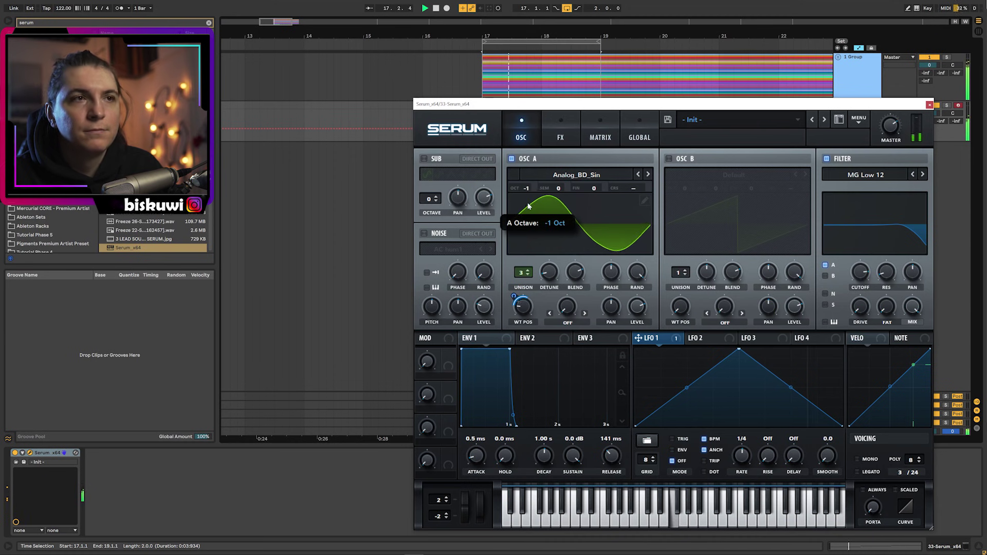
Set LFO 1's modulation of oscillator A's wavetable position to about 17 with the Basic Mg wavetable, and lower the filter cutoff
left_click(929, 105)
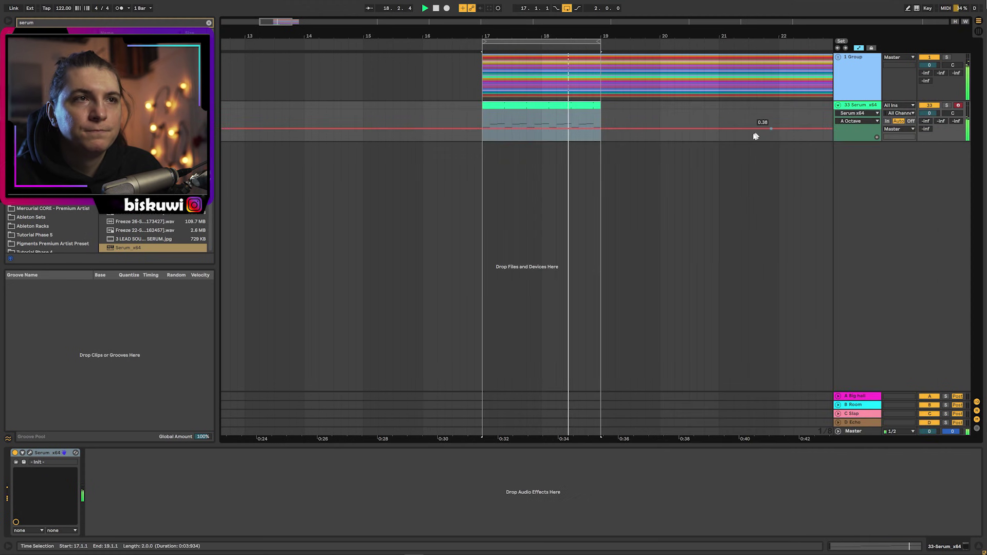
left_click(29, 452)
key("space")
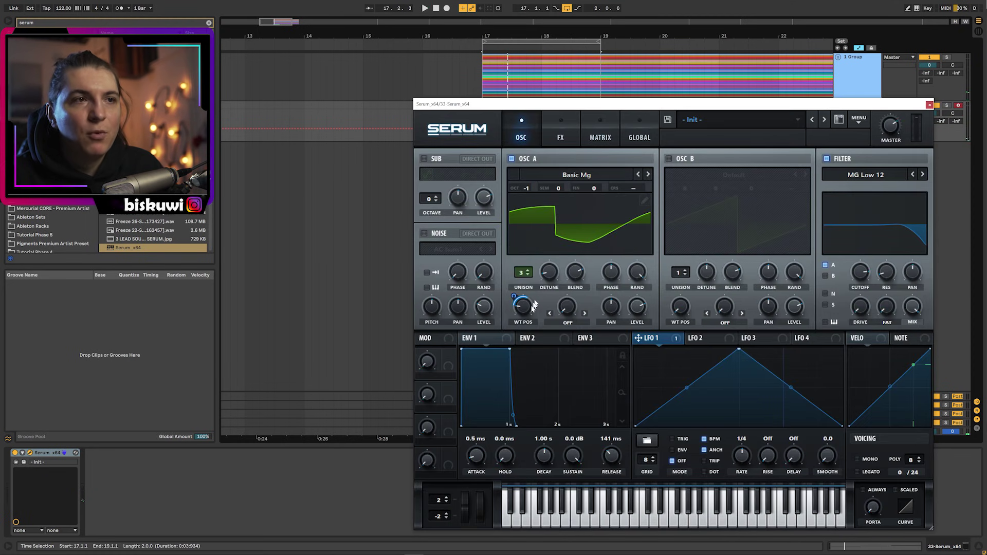
key("space")
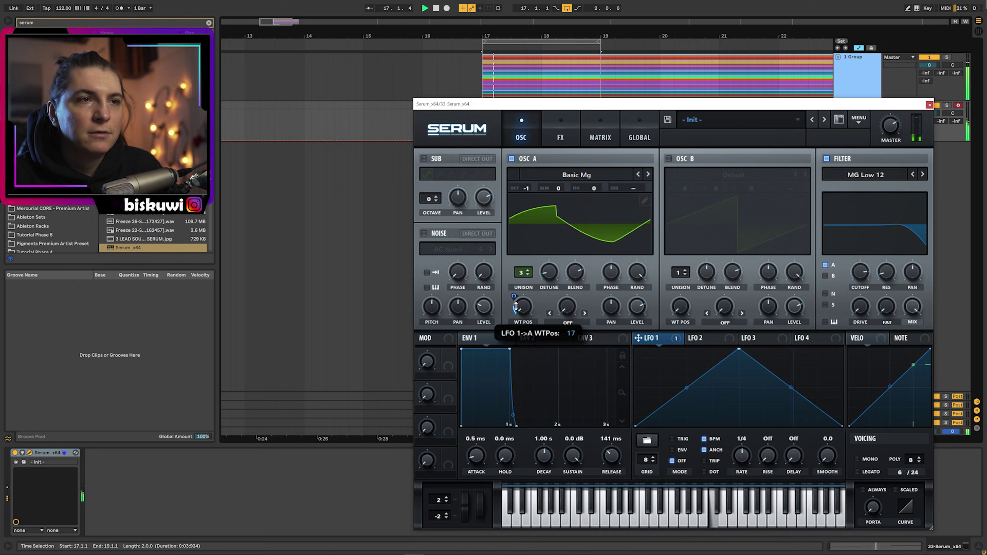
left_click_drag(862, 276, 861, 296)
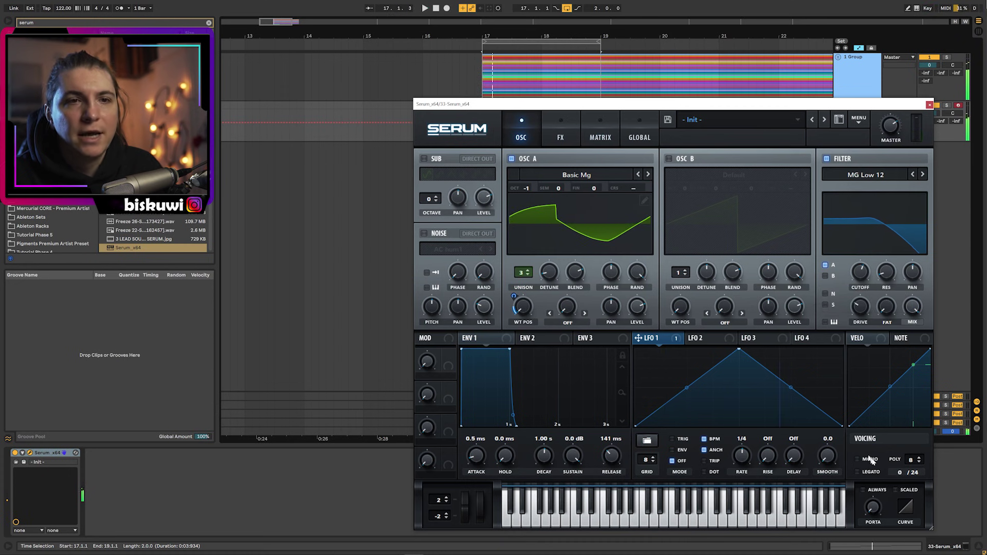
Enable mono voicing and always-on portamento in Serum, with a portamento time of 8 ms
key("space")
left_click(863, 489)
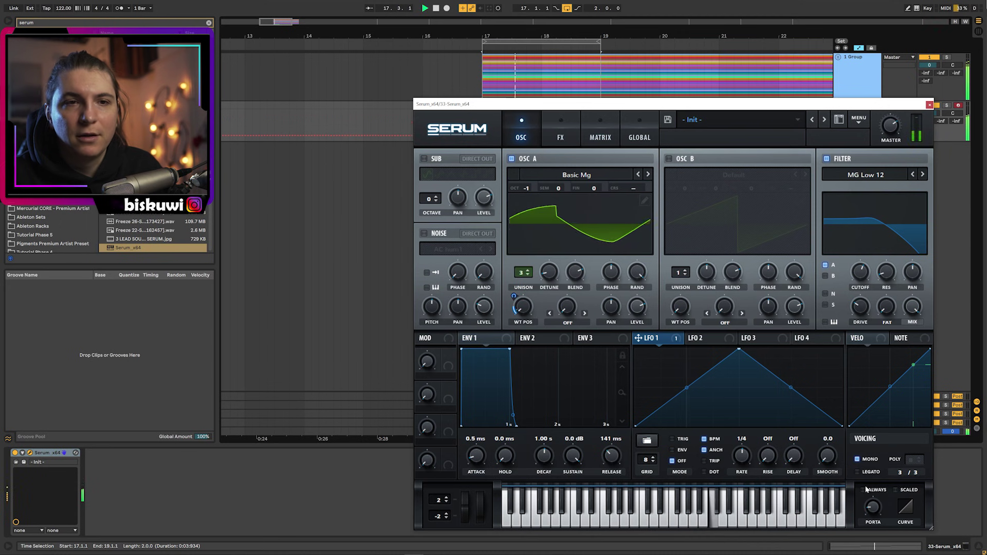
left_click_drag(877, 511, 877, 500)
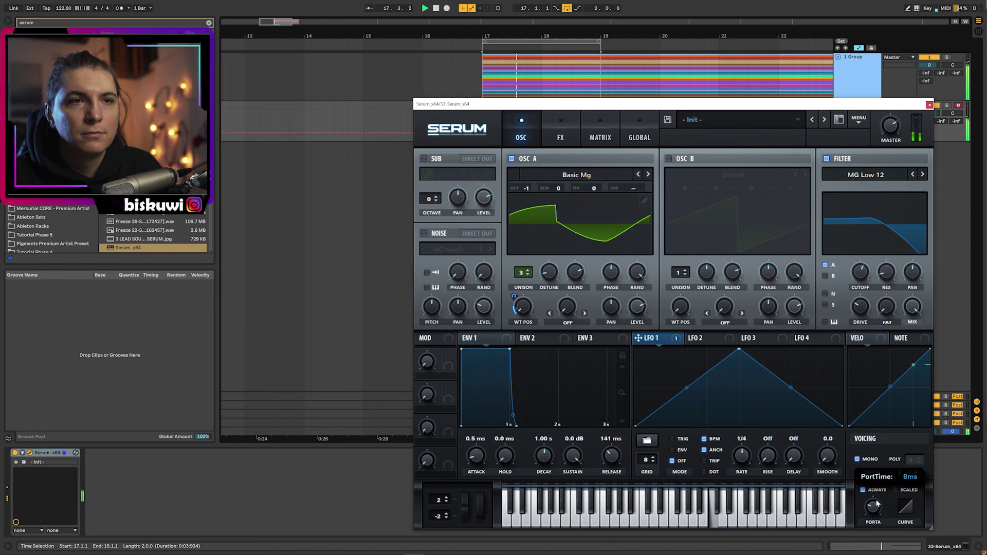
Reduce LFO 1's modulation of oscillator A's wavetable position to about 11 and set its unison detune to about 0.10
left_click_drag(516, 296, 517, 299)
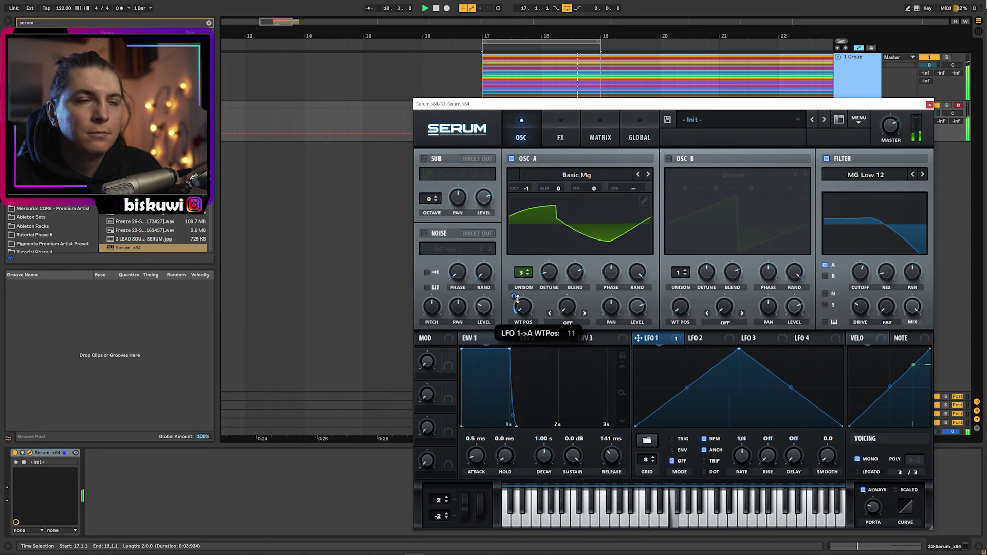
mouse_move(555, 265)
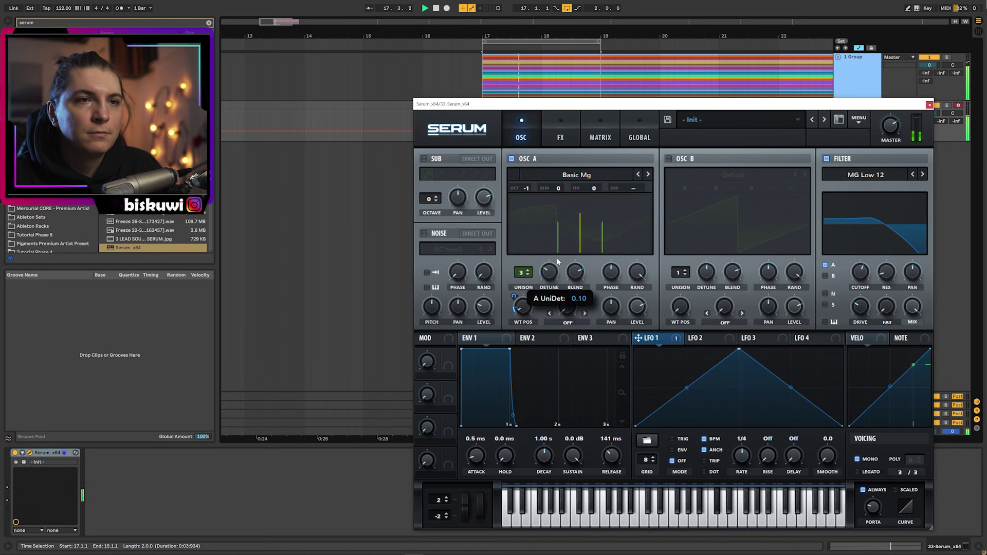
left_click_drag(558, 259, 558, 260)
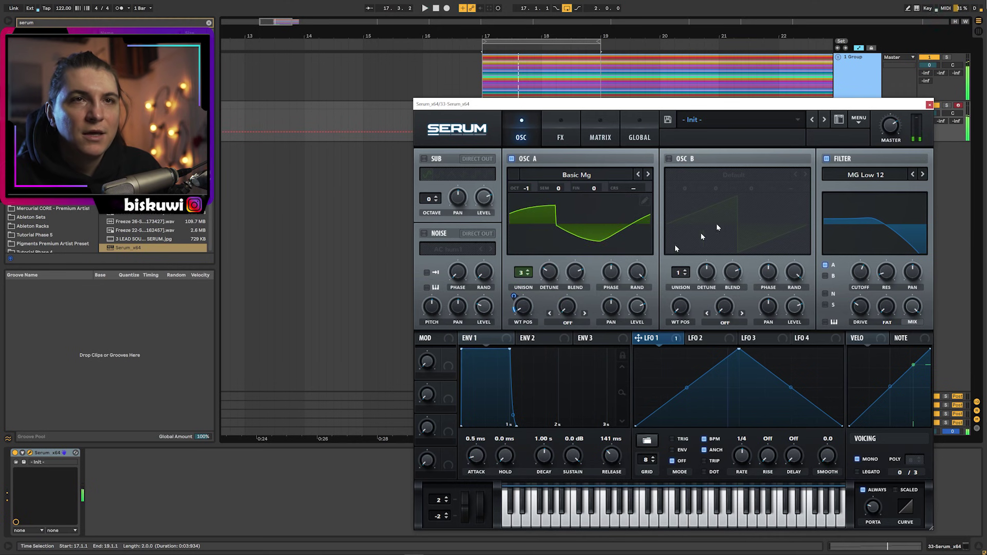
left_click(929, 105)
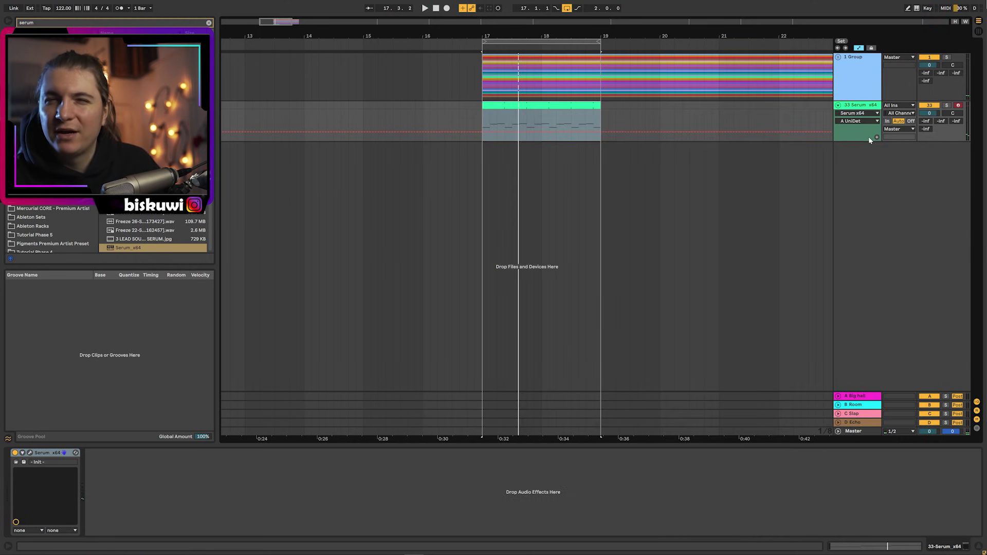
Extend the arrangement loop to bars 17 to 25, lengthen the Serum clip to four bars, and duplicate it
left_click_drag(571, 34, 716, 42)
left_click_drag(571, 105, 620, 105)
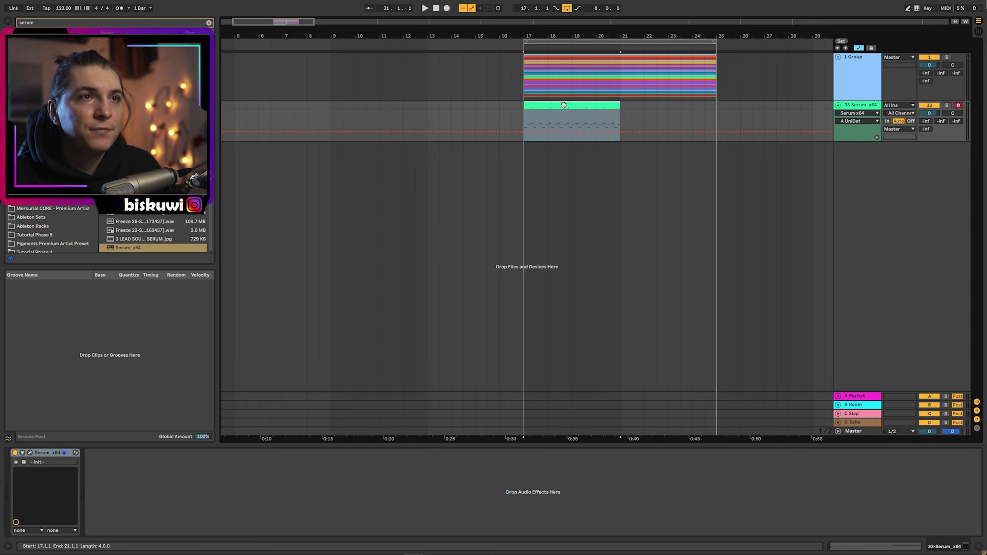
key("ctrl+d")
Raise the last note to C#5 in the first clip, and by an octave less one semitone in the second clip
double_click(581, 105)
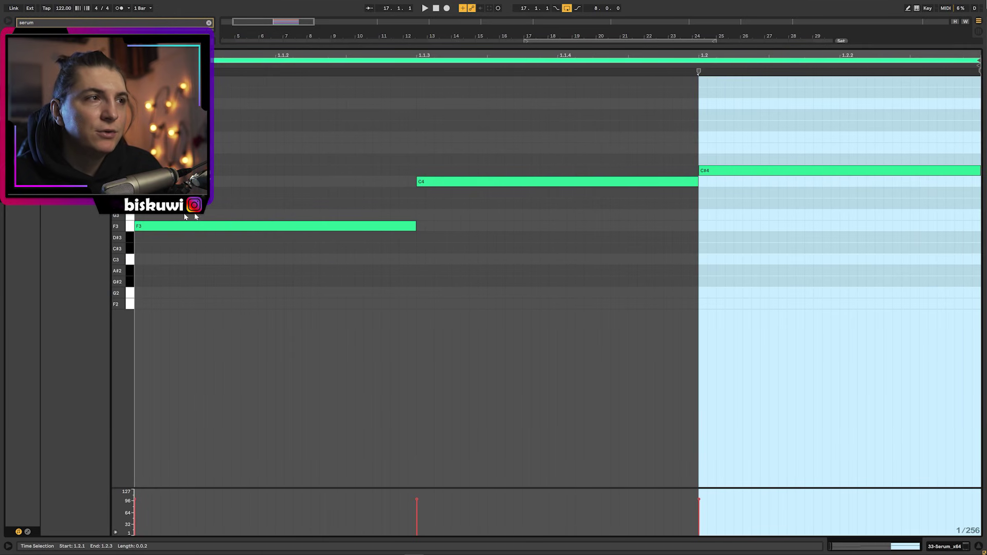
left_click_drag(781, 138, 765, 212)
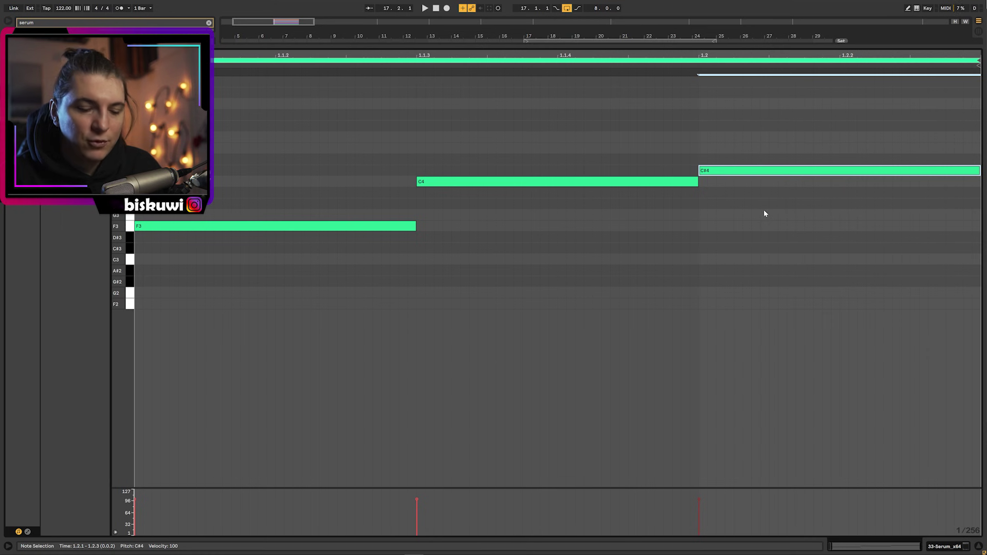
key("shift+Up")
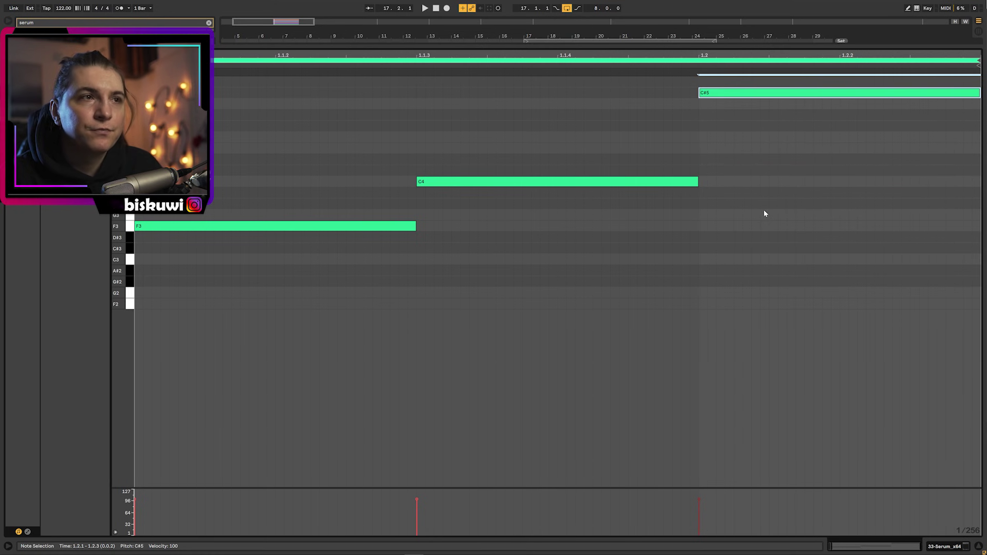
key("space")
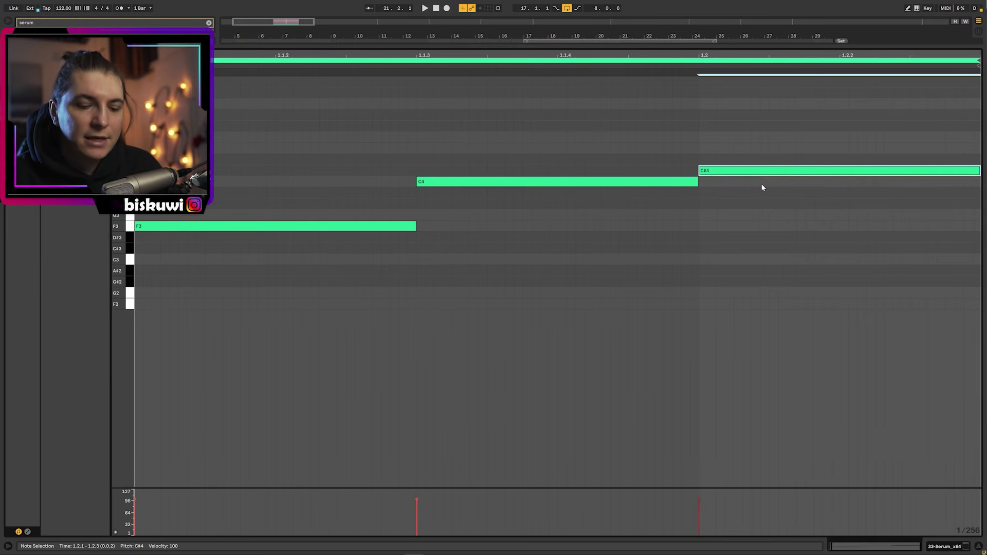
key("shift+Up")
key("Down")
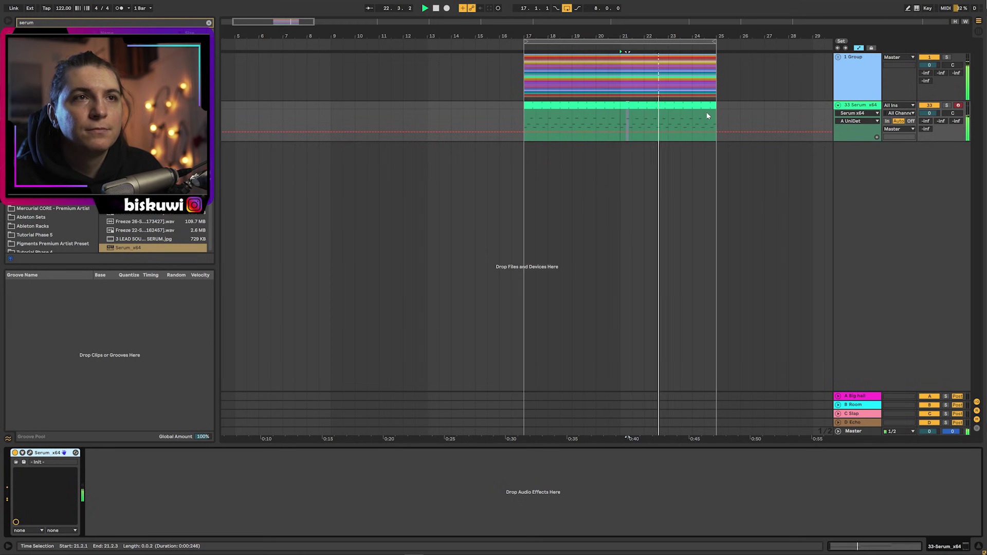
Readjust oscillator A's wavetable position in Serum, trying values up to 138, and set the portamento time to 35 ms
left_click(31, 453)
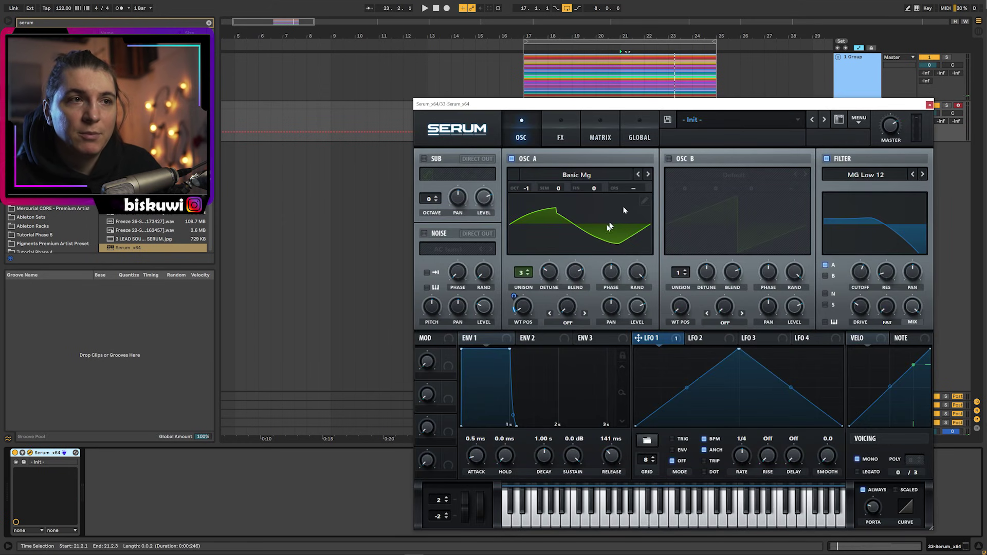
left_click_drag(519, 319, 537, 275)
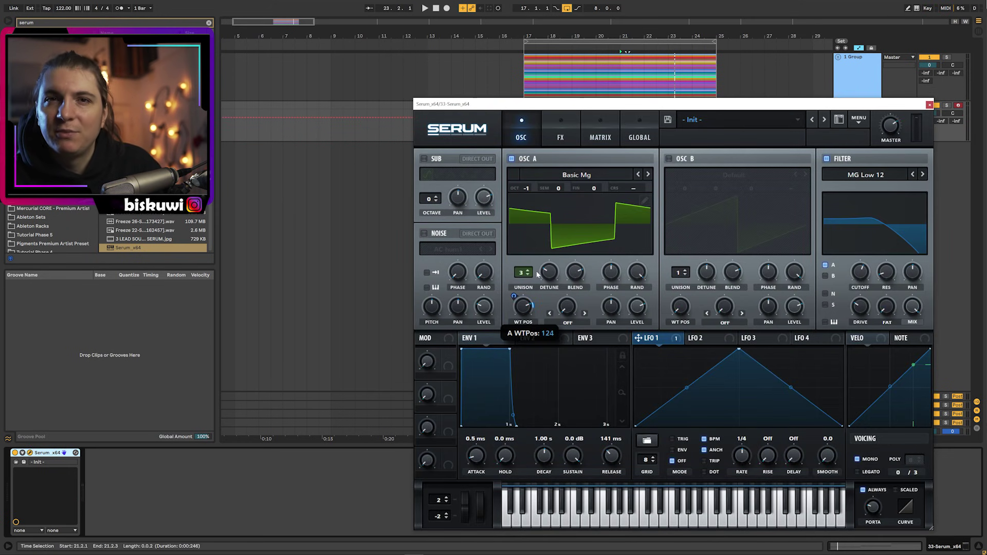
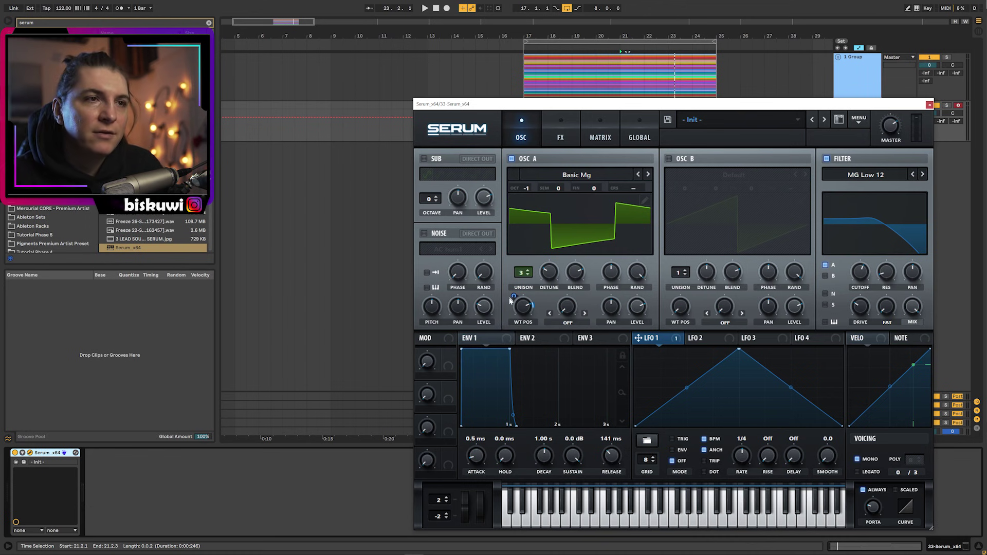
left_click_drag(513, 296, 537, 349)
mouse_move(514, 291)
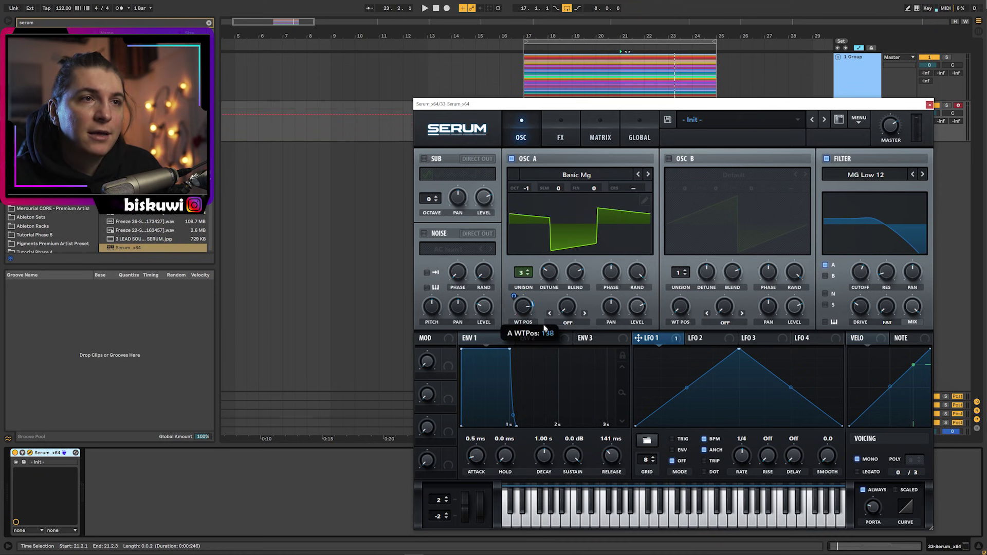
key("space")
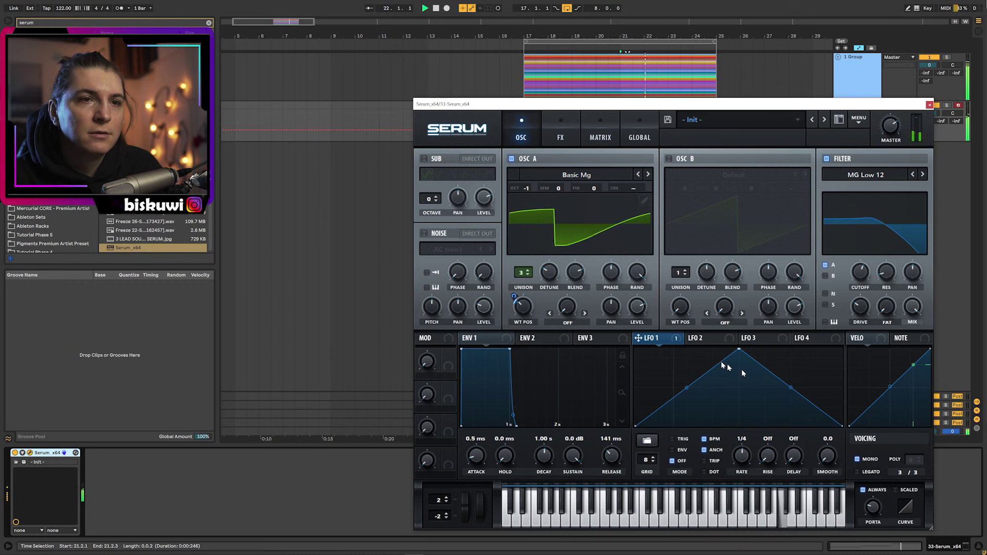
mouse_move(879, 506)
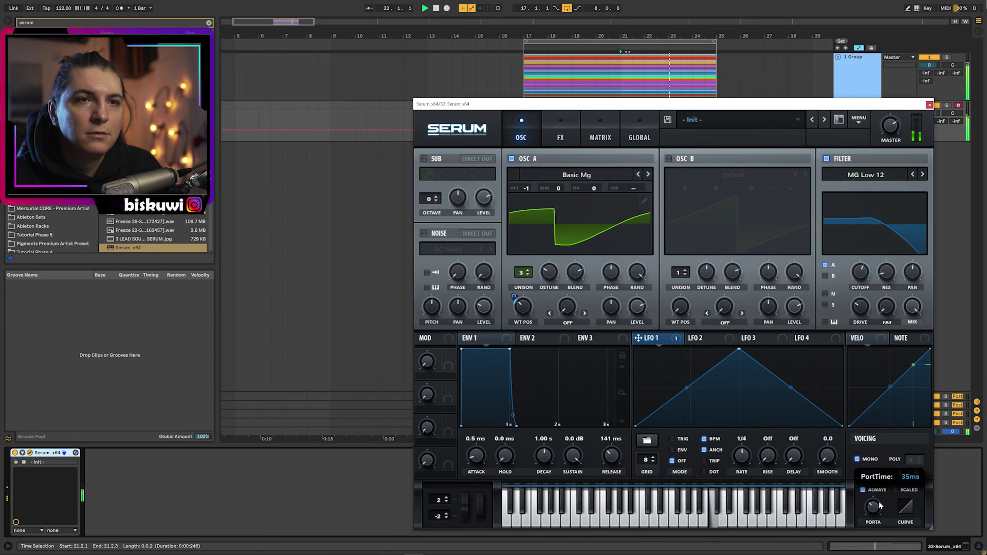
Enable oscillator B and route it through the filter, raising the cutoff slightly and lowering Serum's master volume
left_click(669, 159)
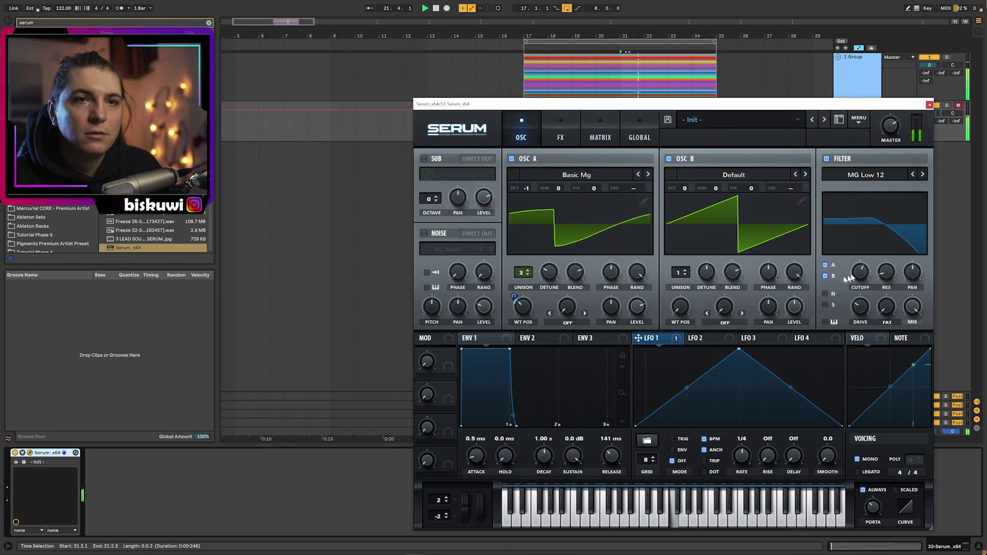
left_click(824, 276)
mouse_move(862, 277)
left_click_drag(862, 277, 863, 272)
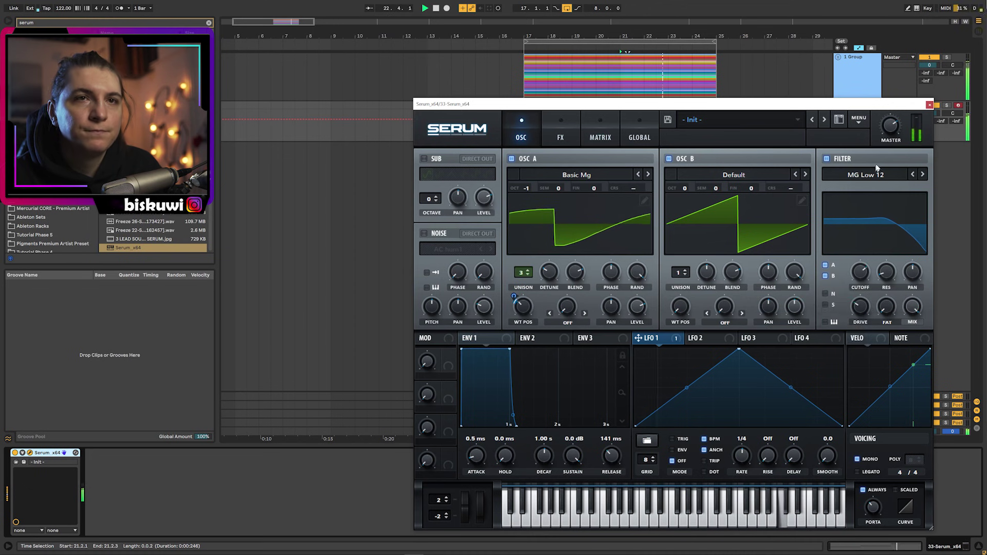
left_click_drag(894, 122, 894, 128)
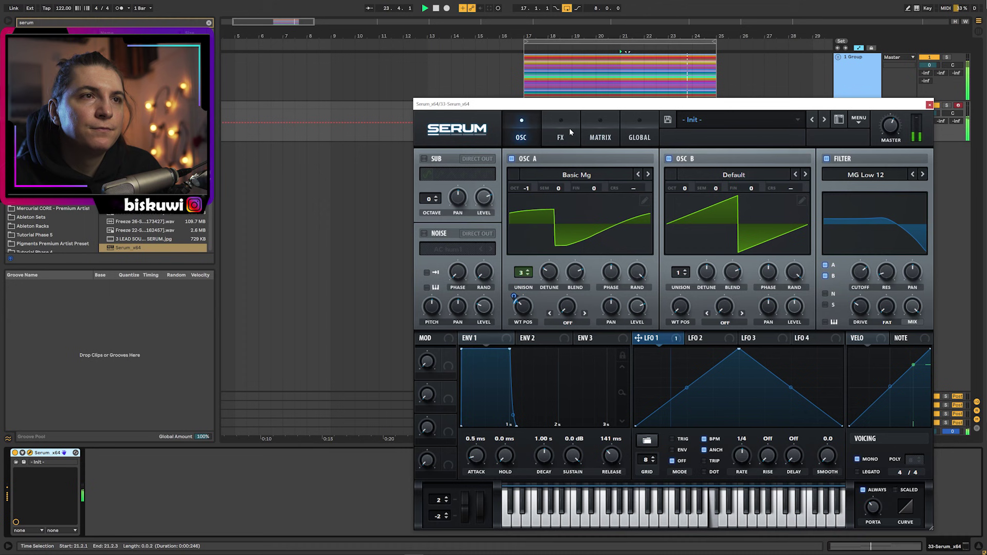
left_click(929, 105)
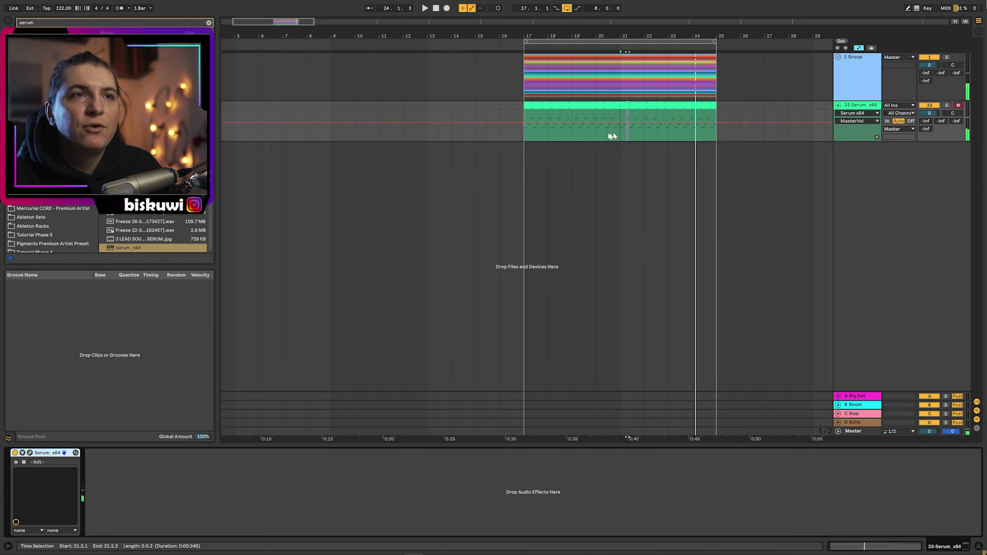
Examine the three notes of the first Serum clip in the piano roll
left_click(561, 108)
double_click(561, 108)
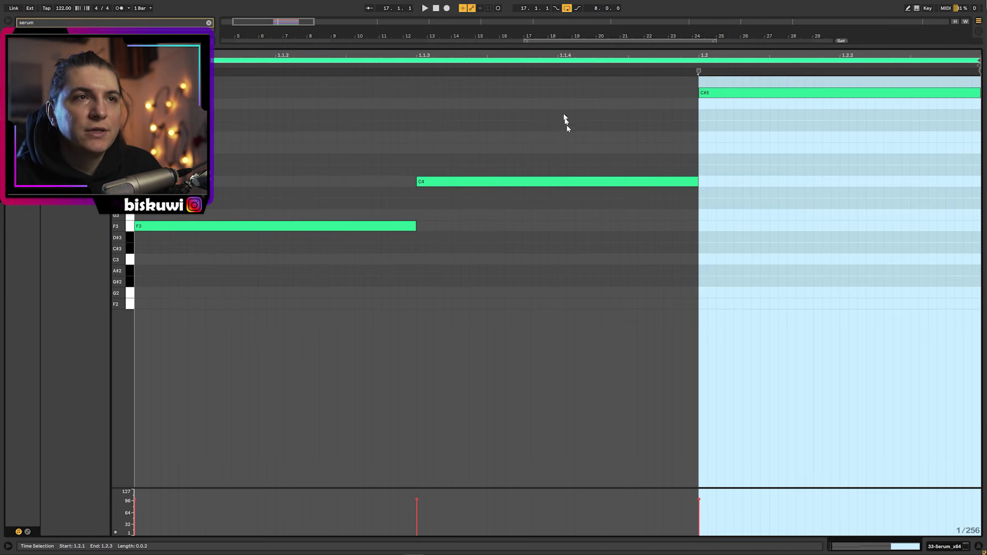
left_click(728, 125)
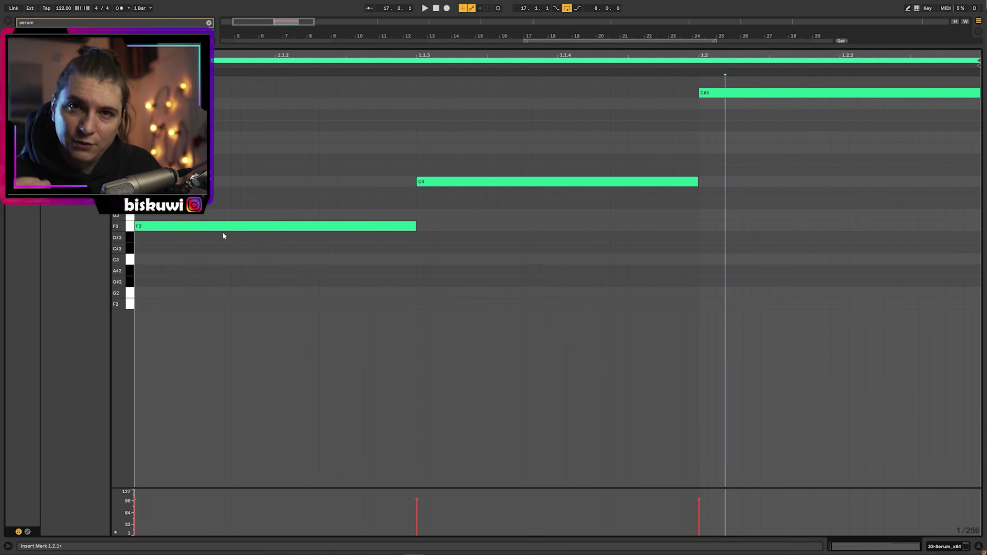
key("shift+Tab")
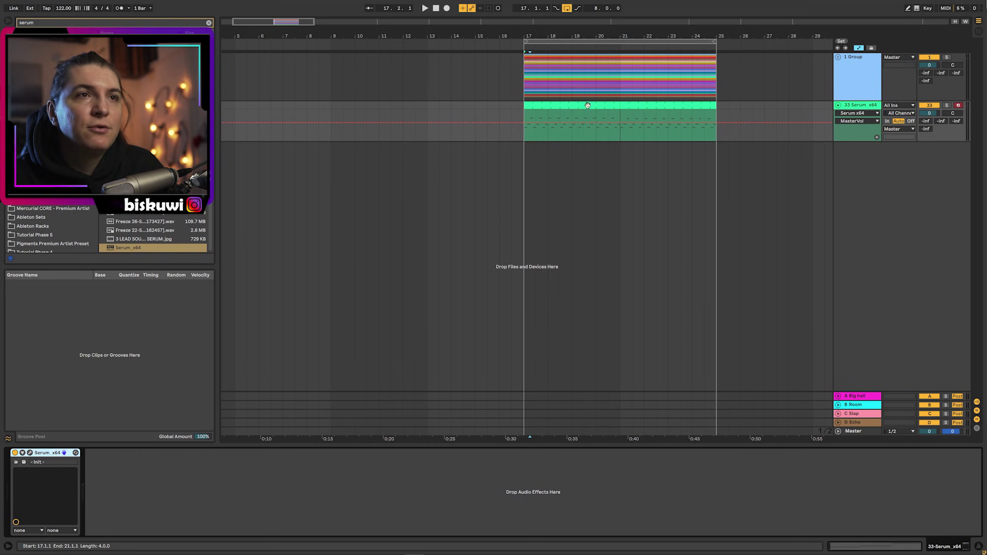
Rearrange the two four-bar Serum clips within bars 17 to 25 and play the result from bar 17
mouse_move(590, 104)
left_mouse_down()
mouse_move(686, 107)
mouse_move(590, 110)
left_mouse_up()
left_click_drag(742, 105, 644, 110)
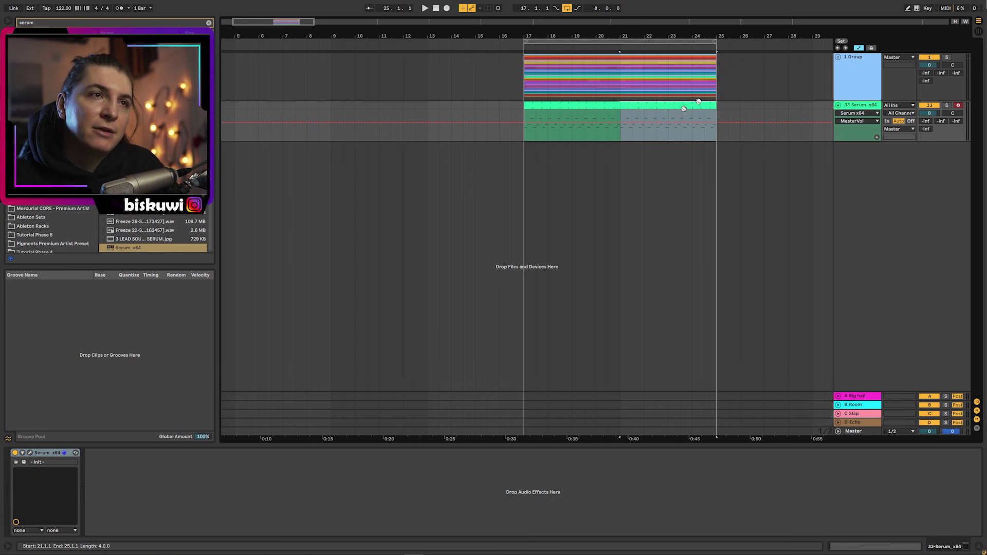
left_click(550, 130)
key("space")
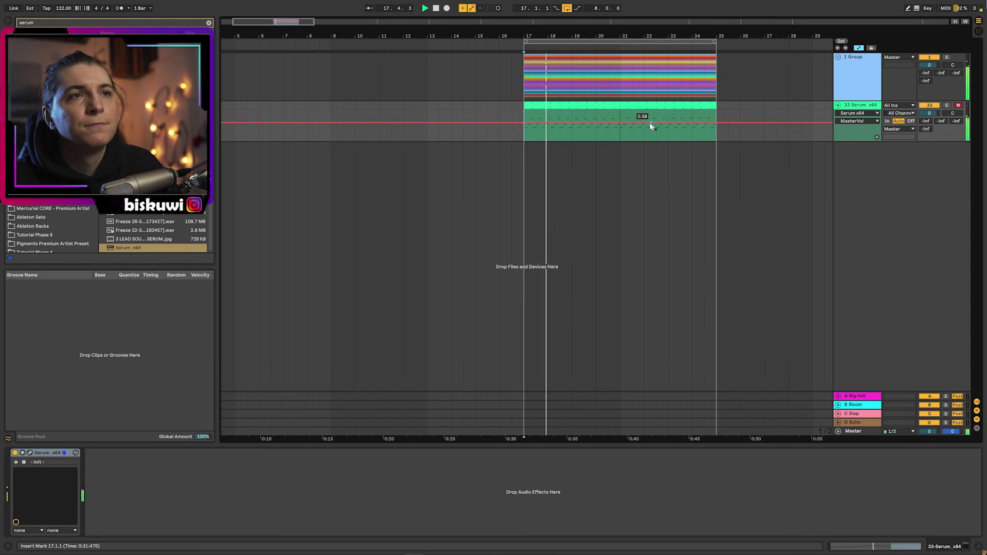
key("space")
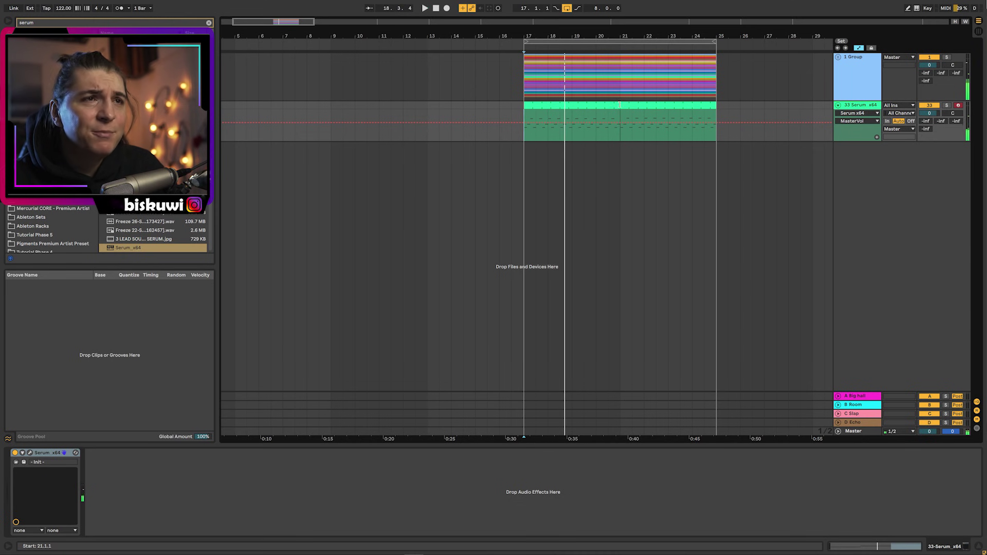
Shorten both Serum clips to two bars each across bars 17 to 21, set the loop to that range, and play it
left_click_drag(620, 105, 572, 105)
left_click_drag(678, 105, 621, 108)
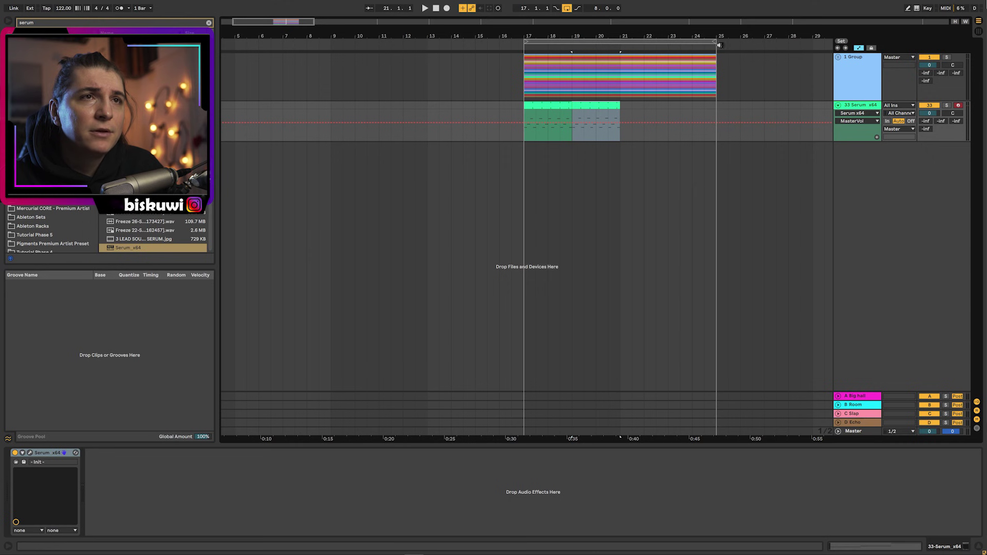
left_click_drag(715, 42, 592, 119)
key("space")
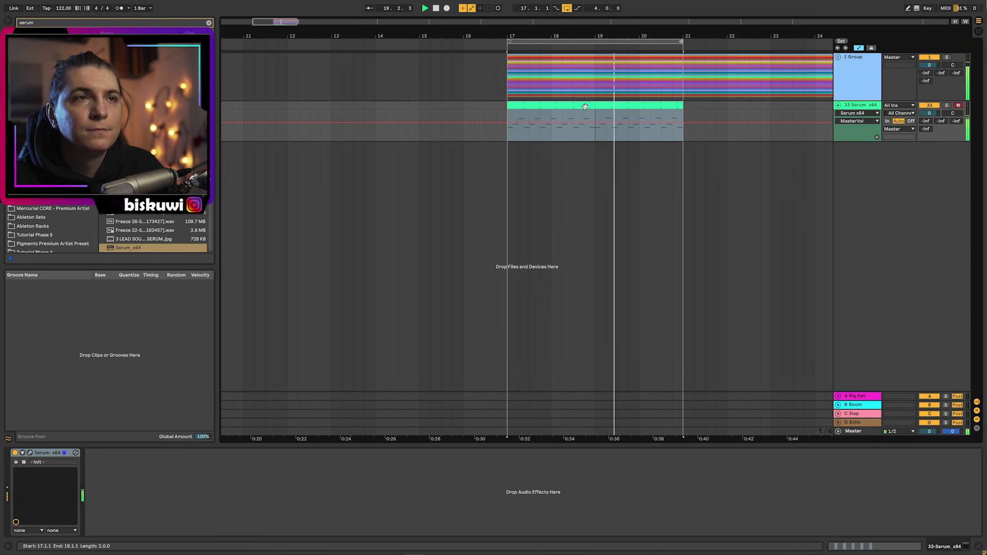
key("space")
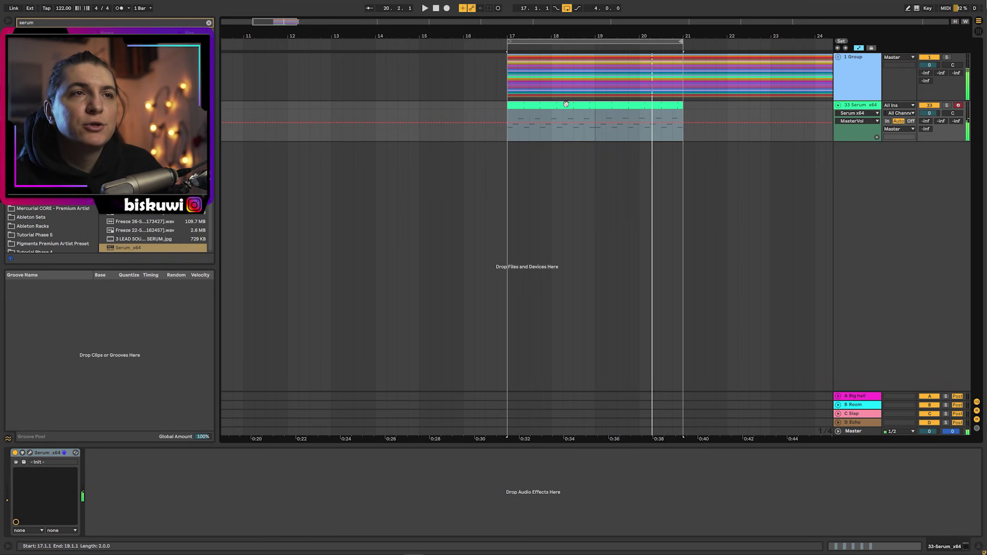
Consolidate the first three beats of the Serum clip at bar 17 into a separate clip
double_click(566, 106)
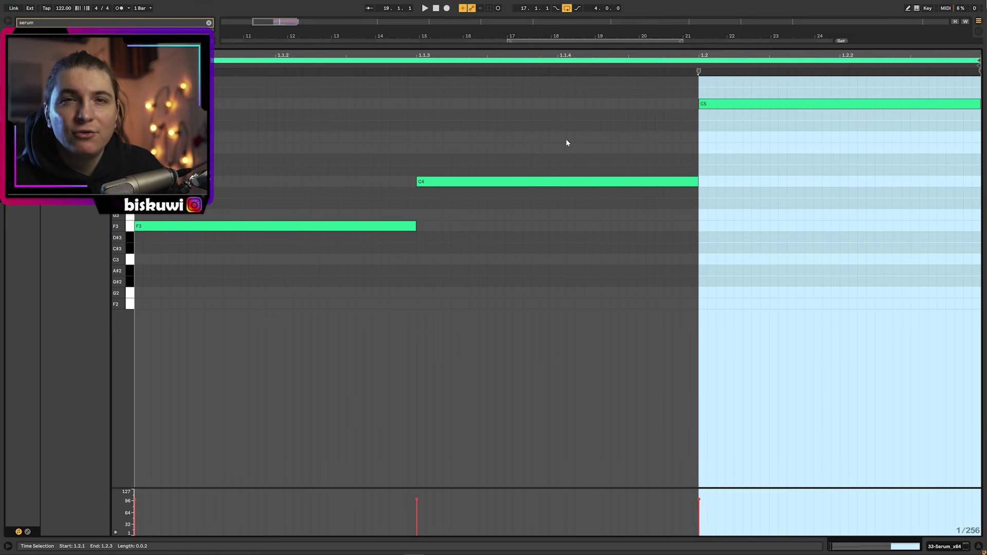
key("shift+Tab")
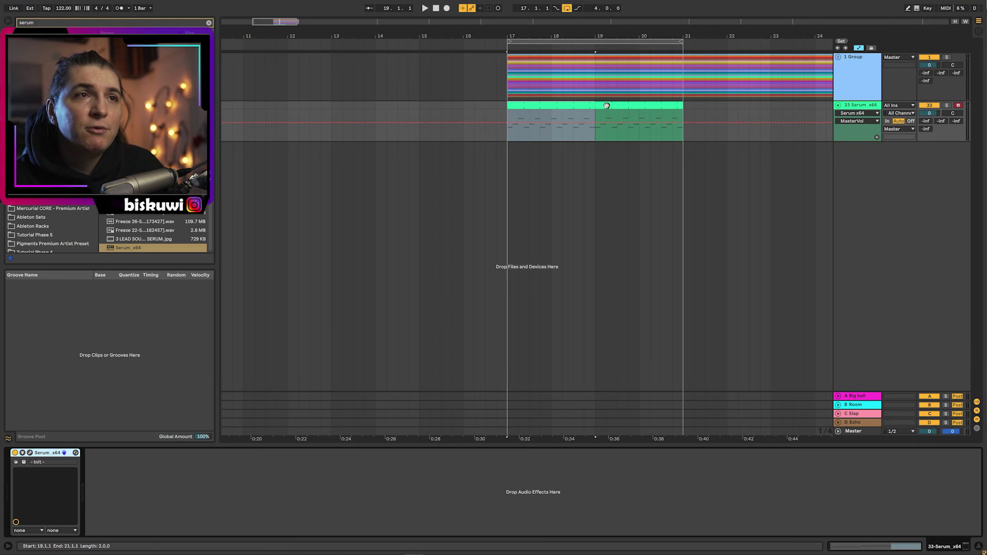
left_click_drag(528, 38, 528, 64)
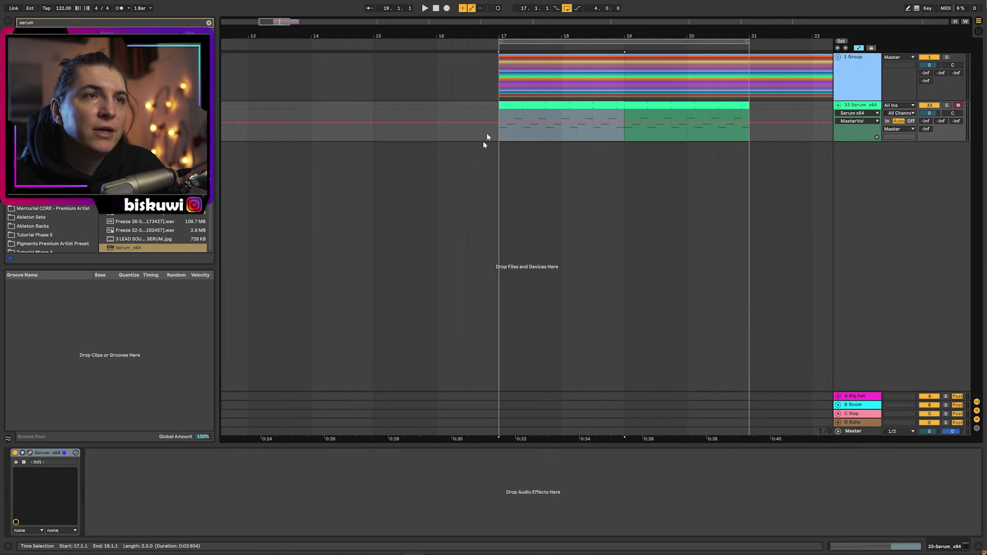
key("space")
key("space")
left_click_drag(501, 133, 546, 106)
key("ctrl+j")
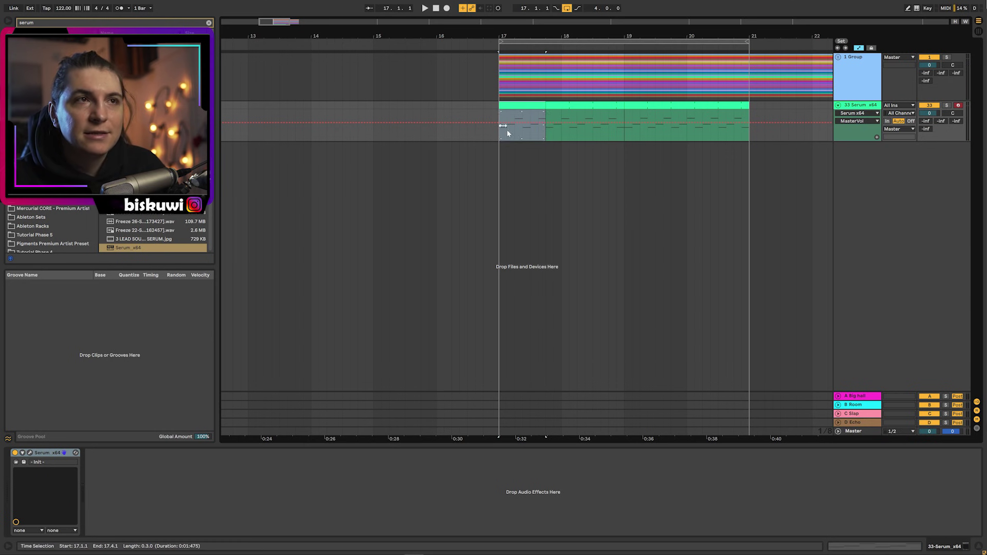
Change the consolidated clip's fourth note to C4, fifth to F3 and sixth to C4, and play it
double_click(530, 105)
left_click_drag(582, 109, 583, 97)
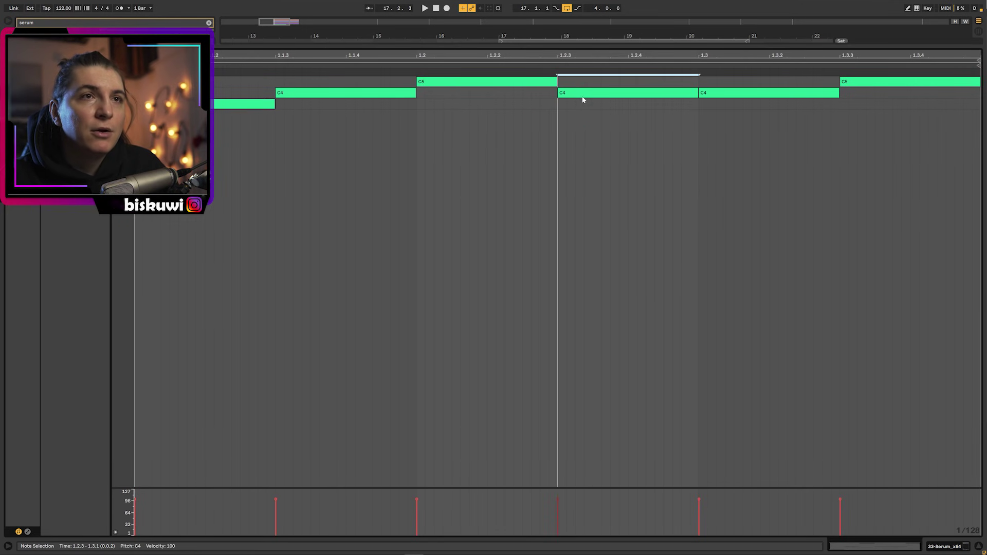
left_click_drag(746, 94, 748, 103)
left_click_drag(856, 85, 856, 97)
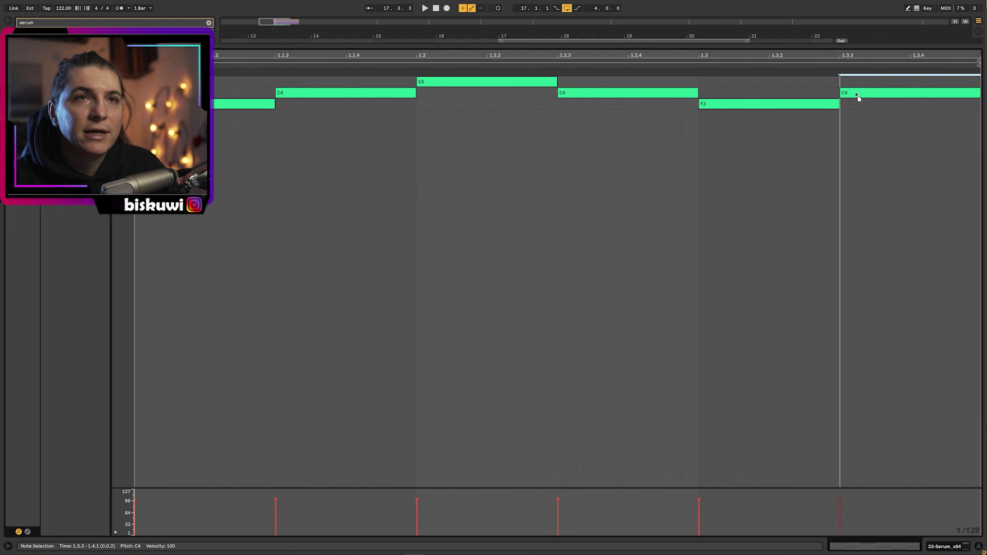
key("space")
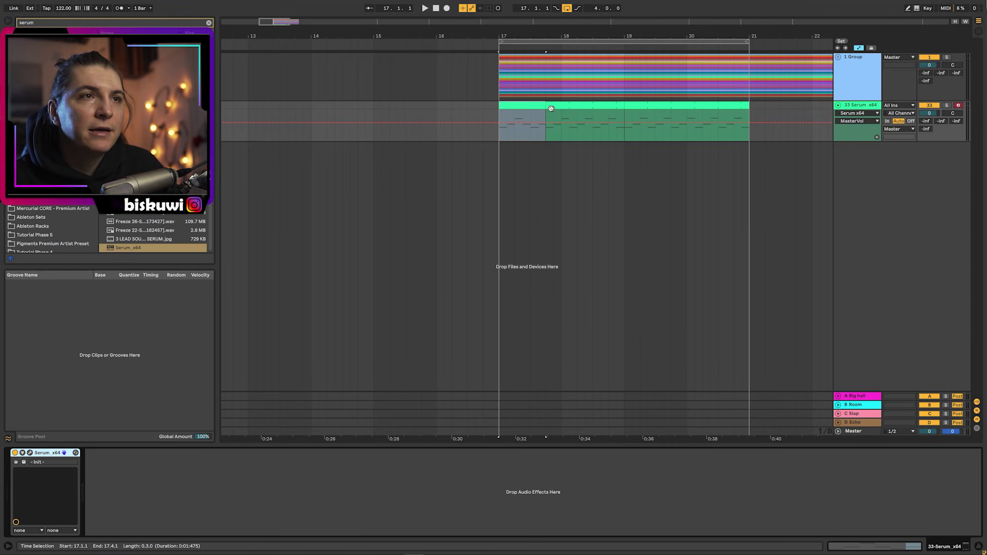
Repeat the edited three-beat clip across bars 17 to 19 and copy those two bars over bars 19 to 21
left_click_drag(551, 109, 621, 105)
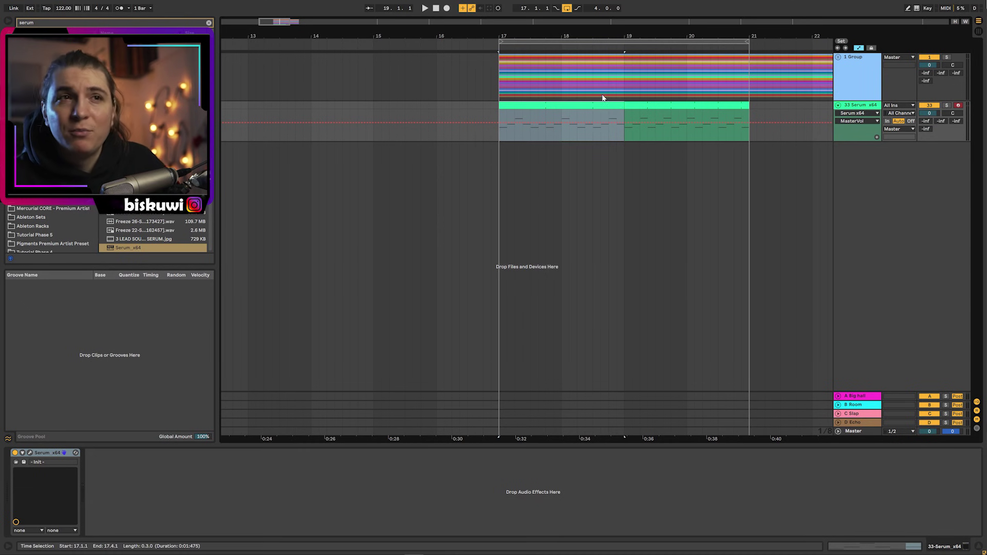
double_click(638, 106)
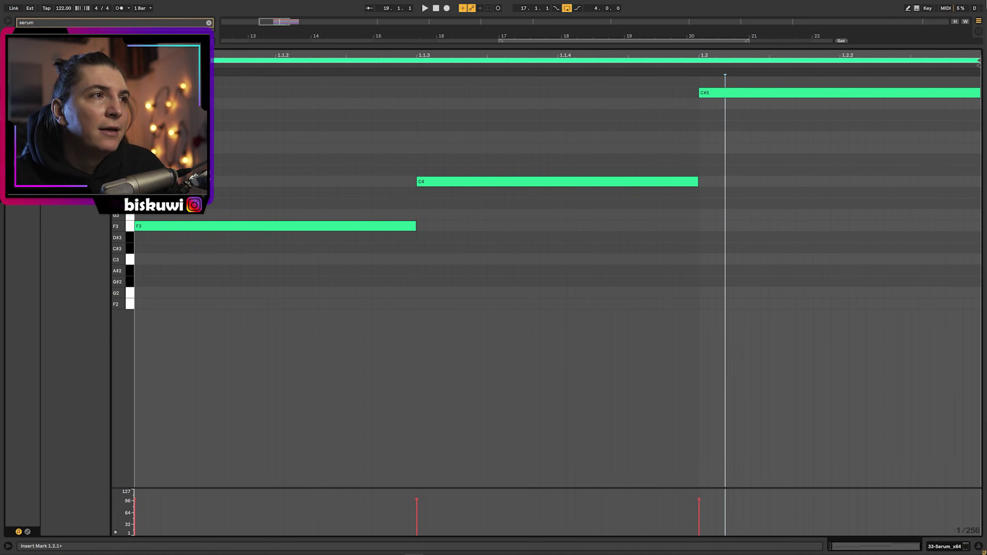
left_click(778, 95)
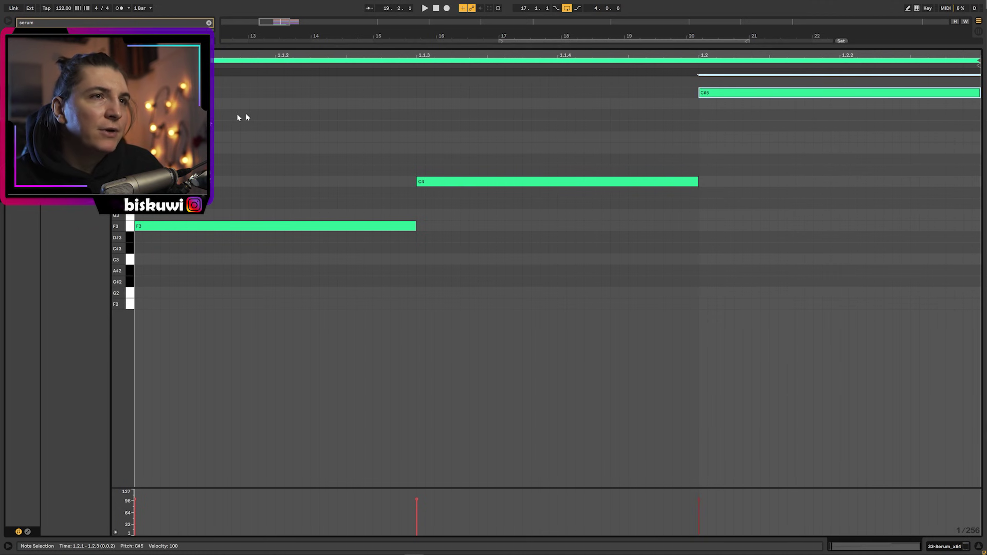
key("shift+Tab")
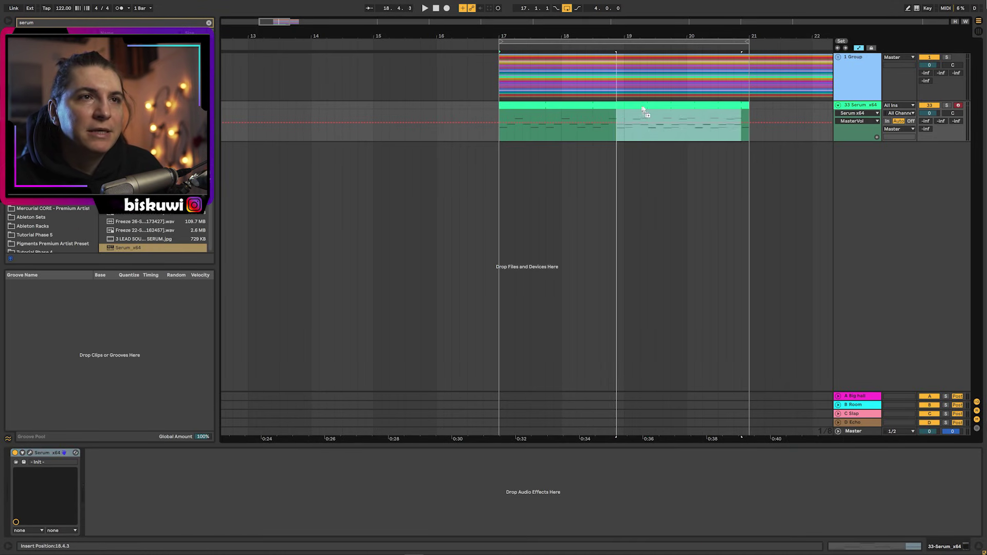
Show all piano roll keys for the clip at bar 19, raise its C5 note to C#5, and play it
double_click(647, 108)
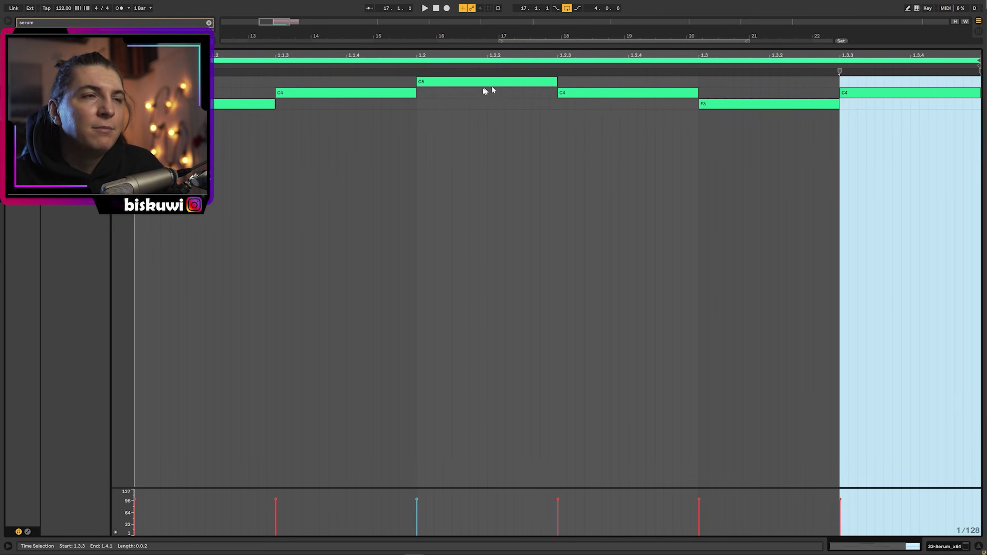
left_click(477, 83)
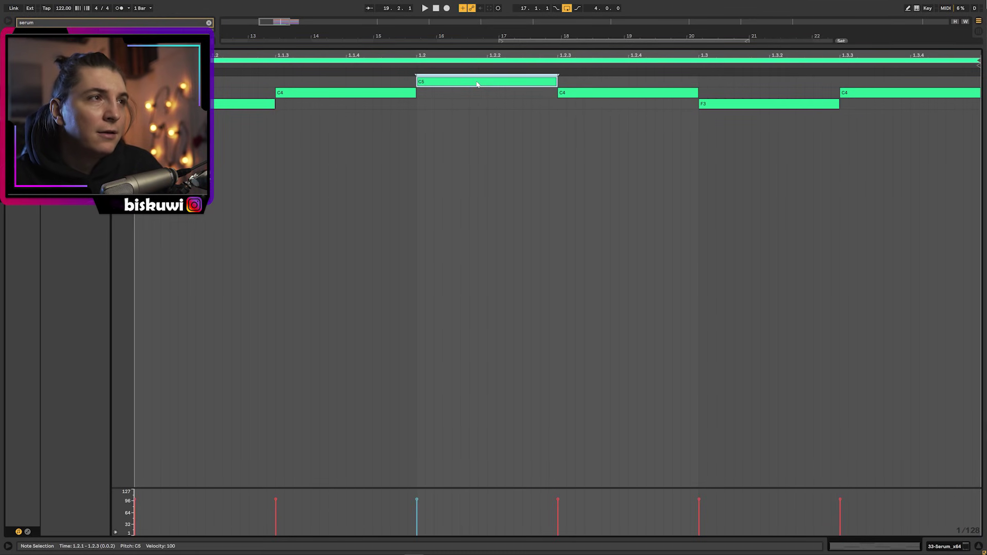
left_click(123, 71)
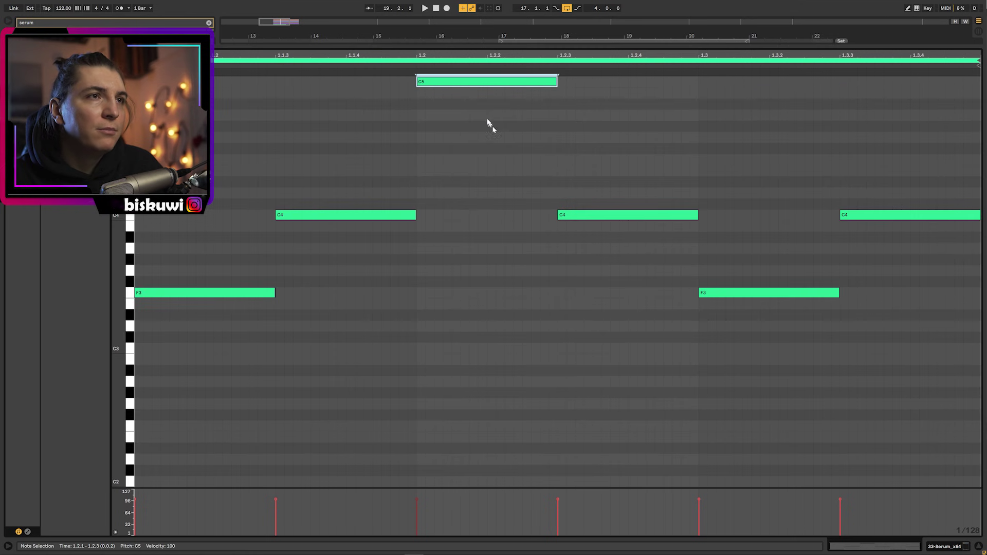
key("Up")
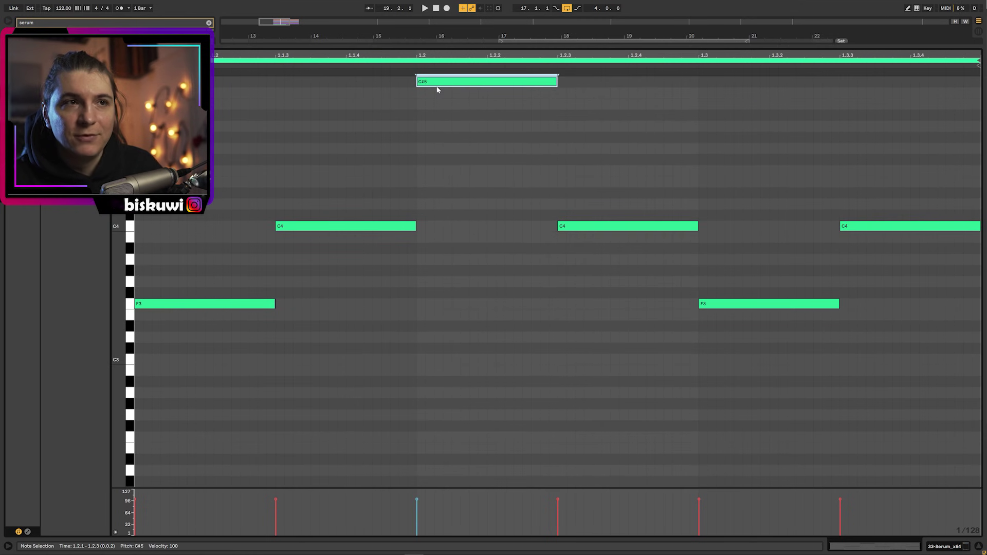
key("space")
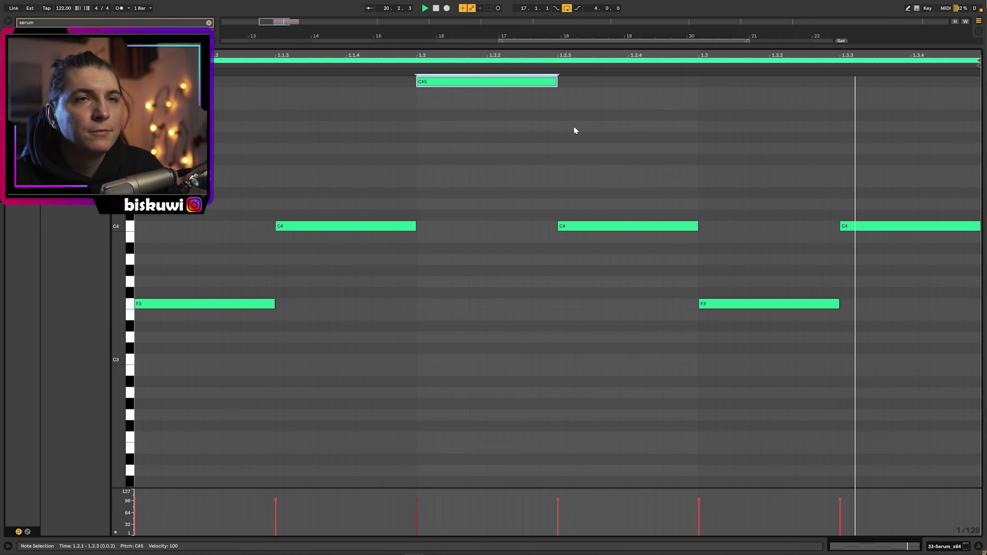
Raise all three C4 notes in the clip at bar 19 to C#4 and play the loop
key("shift+Tab")
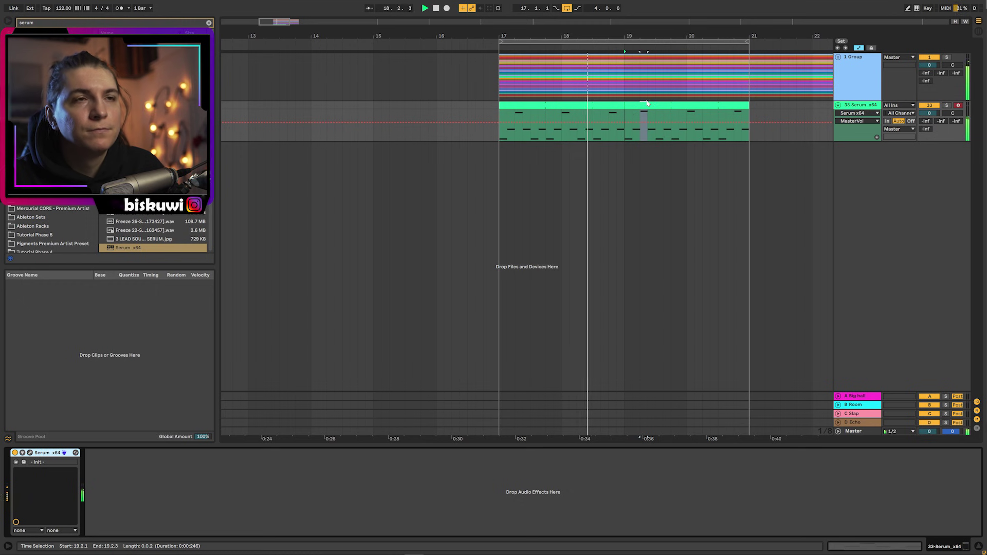
double_click(673, 104)
left_click_drag(933, 200, 299, 254)
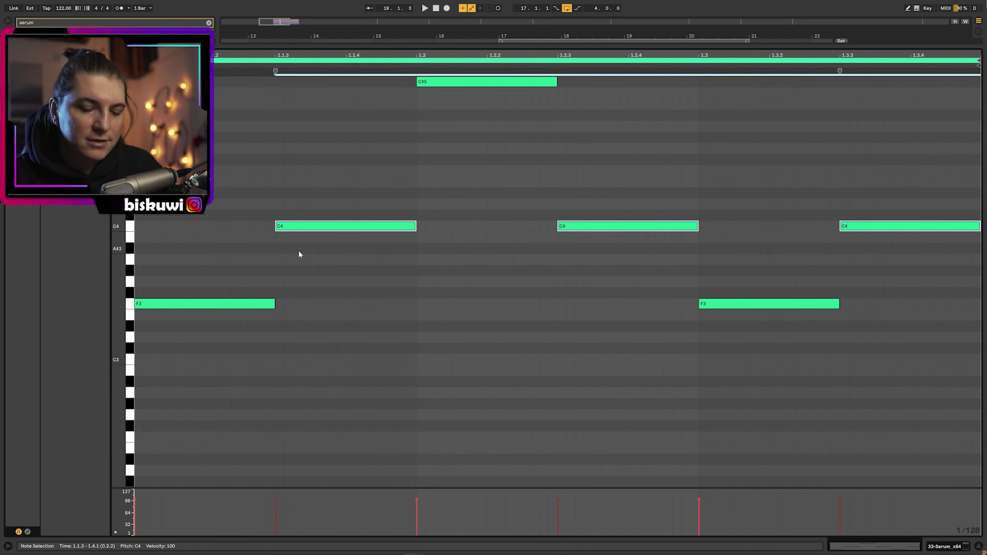
key("Up")
key("space")
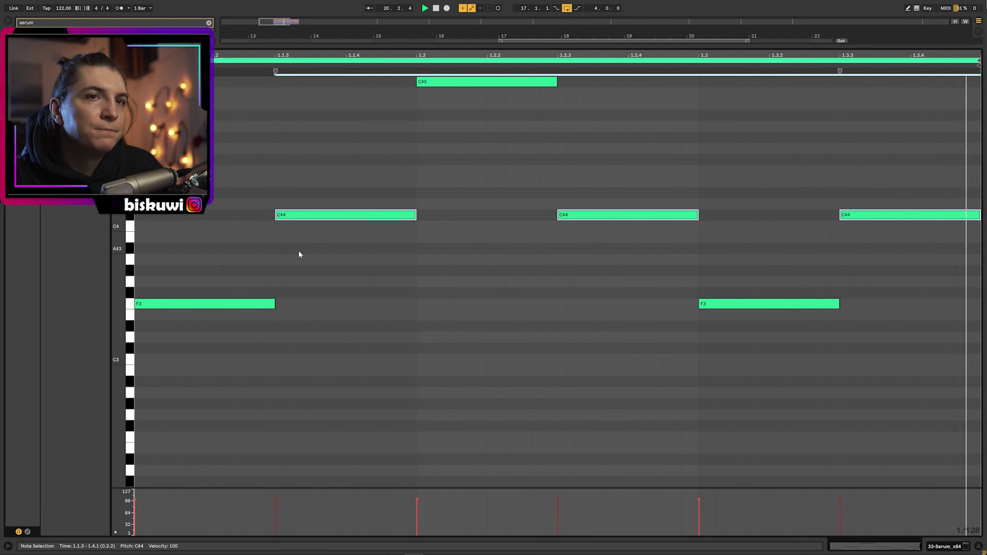
key("shift+Tab")
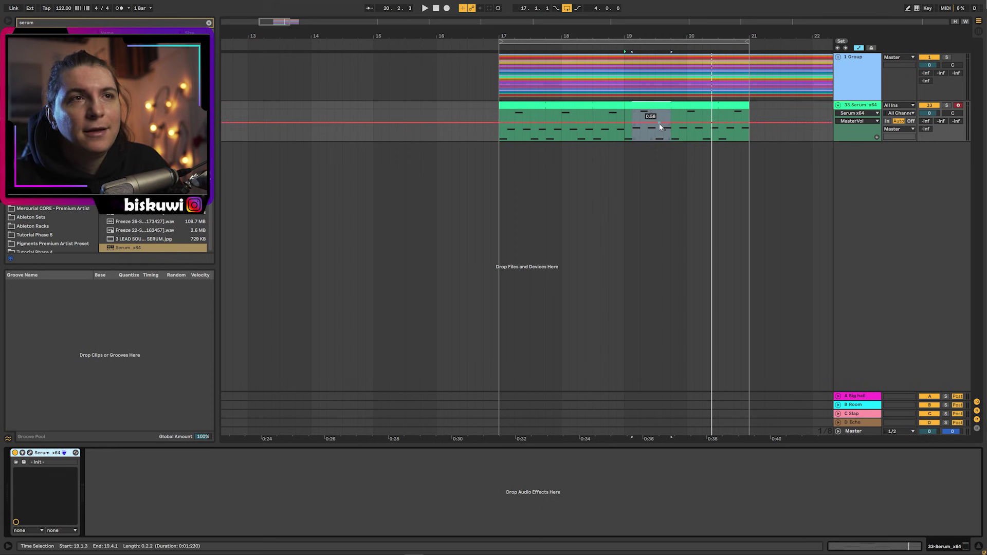
left_click(649, 108)
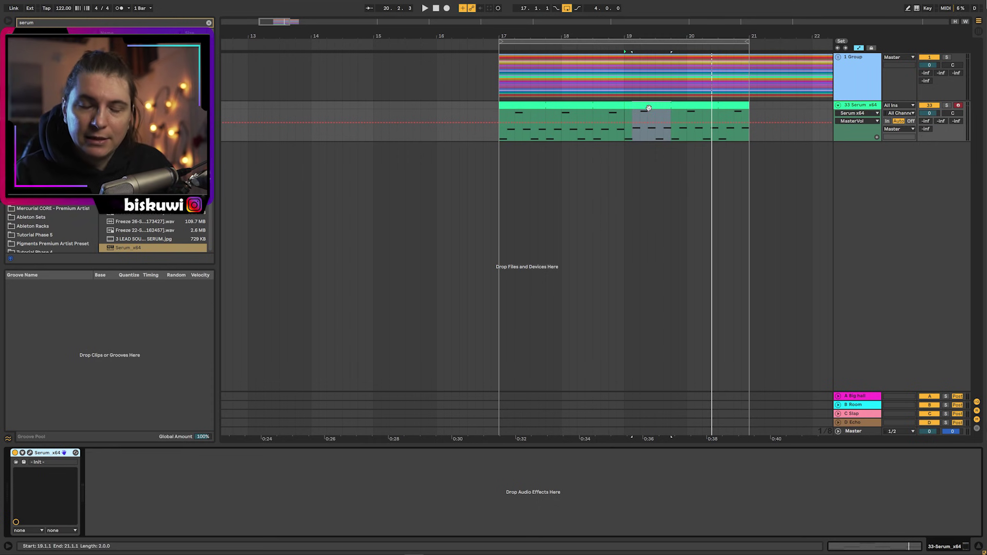
Collapse the Serum track and load the Diva(x64) instrument onto a new MIDI track
left_click(838, 106)
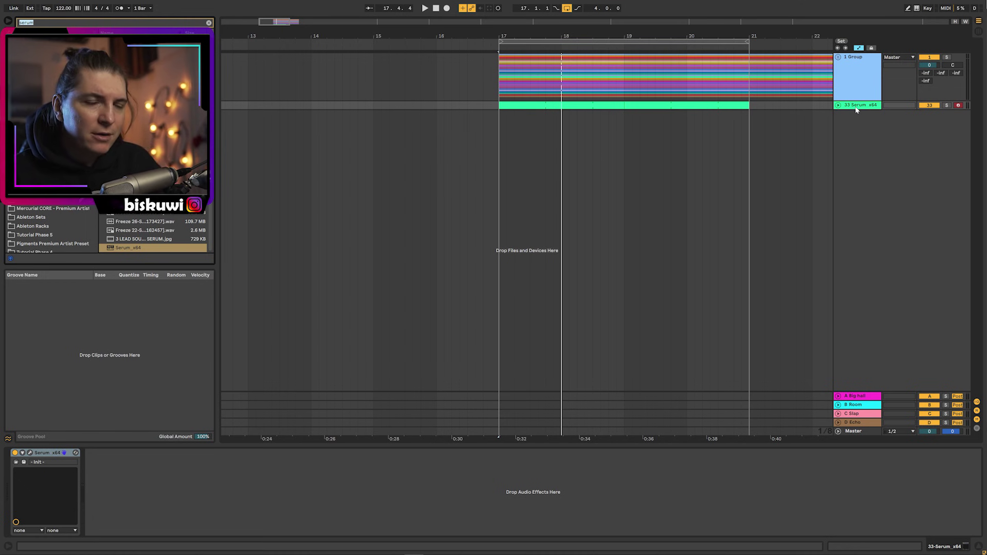
type("diva")
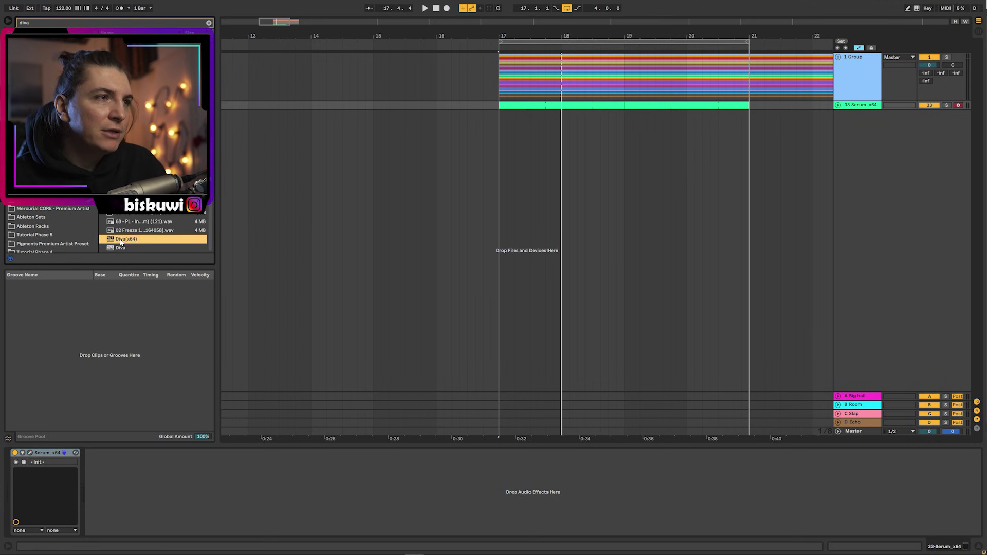
double_click(123, 239)
left_click(875, 116)
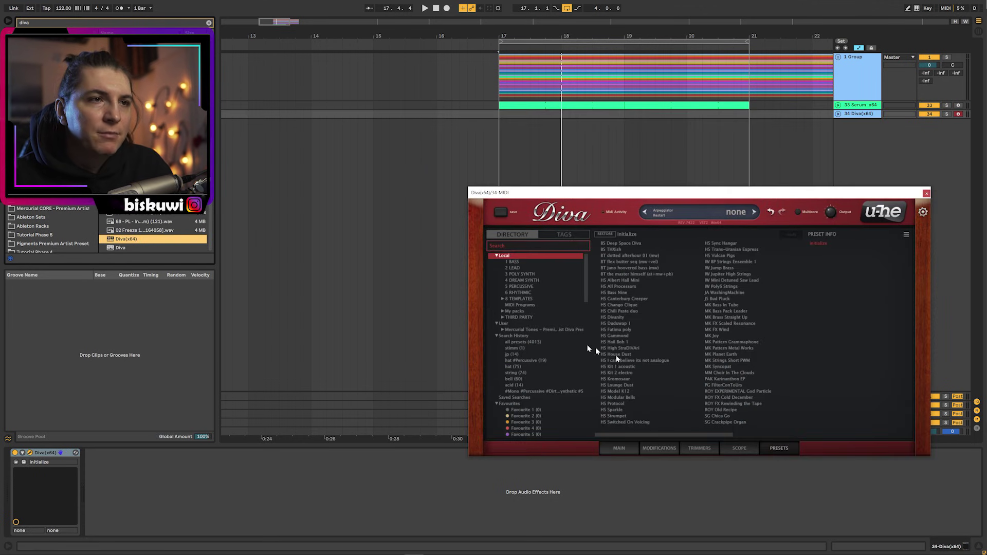
Load the preset "27 - LD - Spektre is thinking about you" from the Mercurial Tones user presets and show Diva's main controls
left_click(524, 335)
left_click(502, 330)
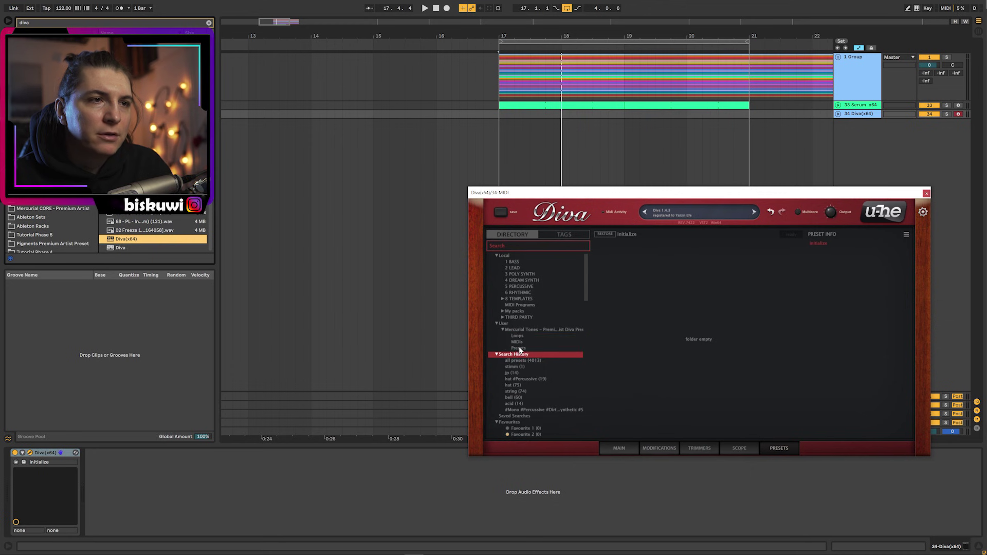
left_click(520, 348)
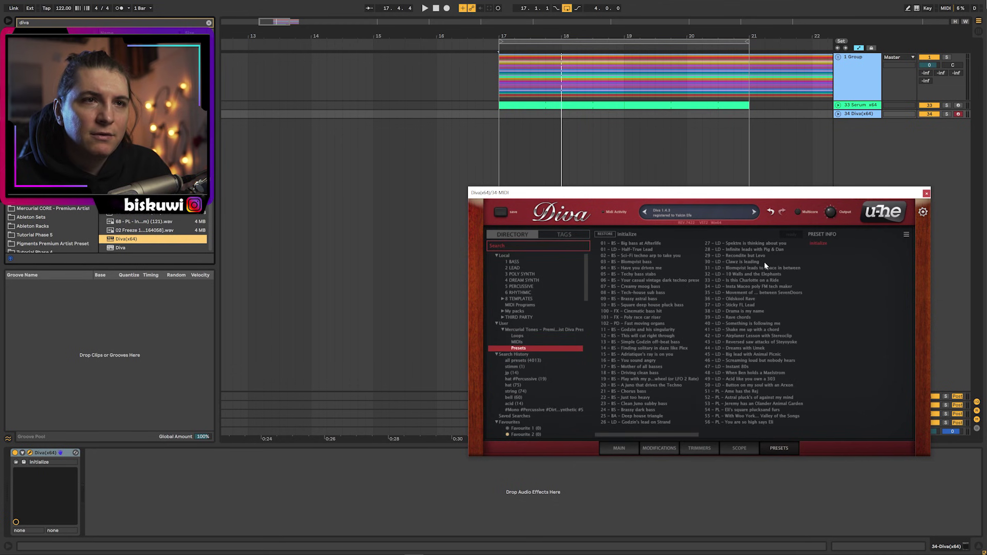
left_click(751, 245)
left_click(621, 449)
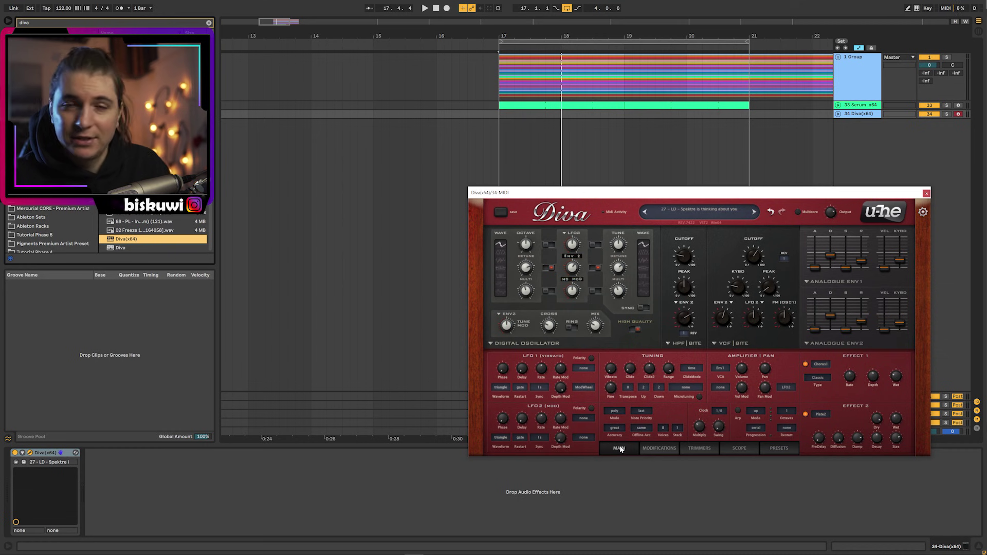
Raise the sustain of both analogue envelopes in Diva to maximum and close the plugin window
left_click(616, 427)
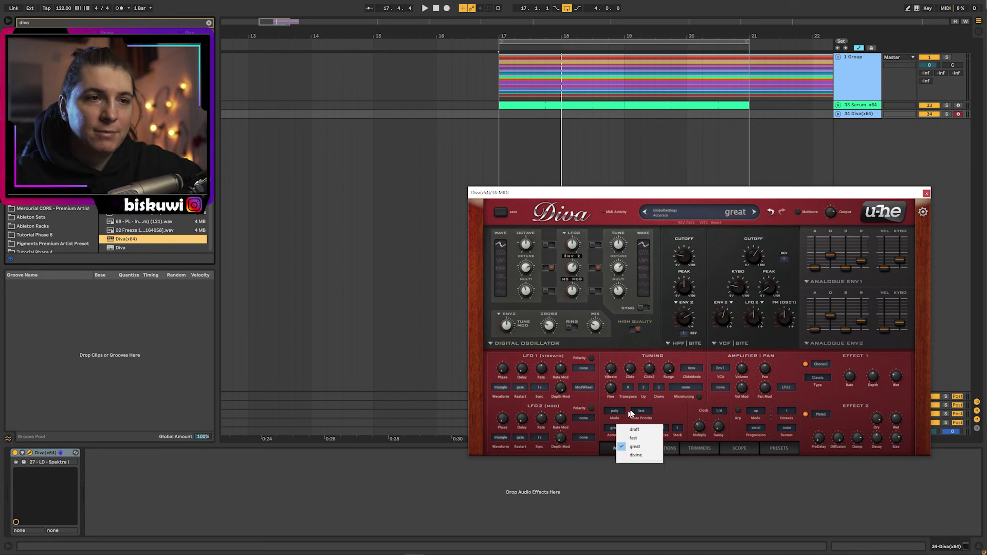
left_click(689, 480)
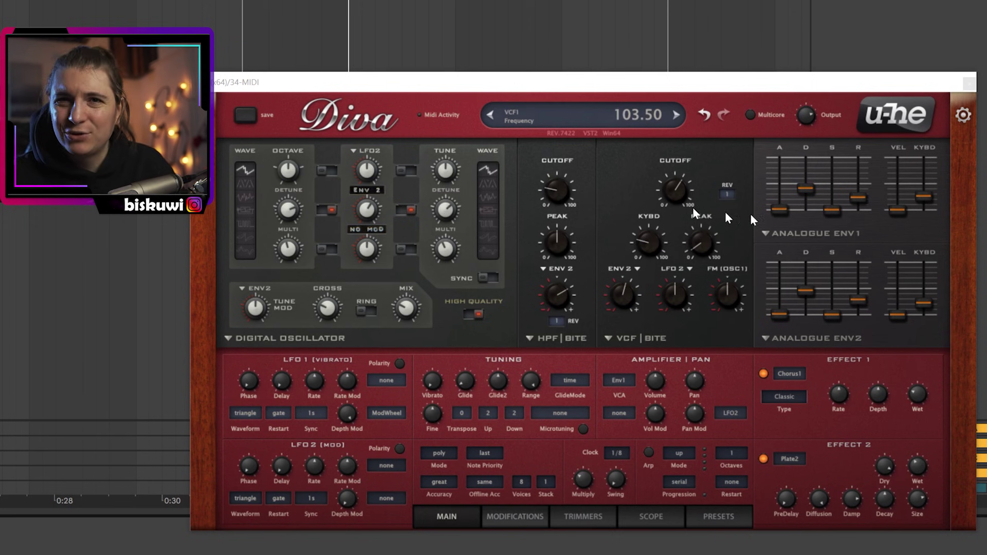
left_click_drag(831, 209, 829, 154)
left_click_drag(840, 312, 837, 256)
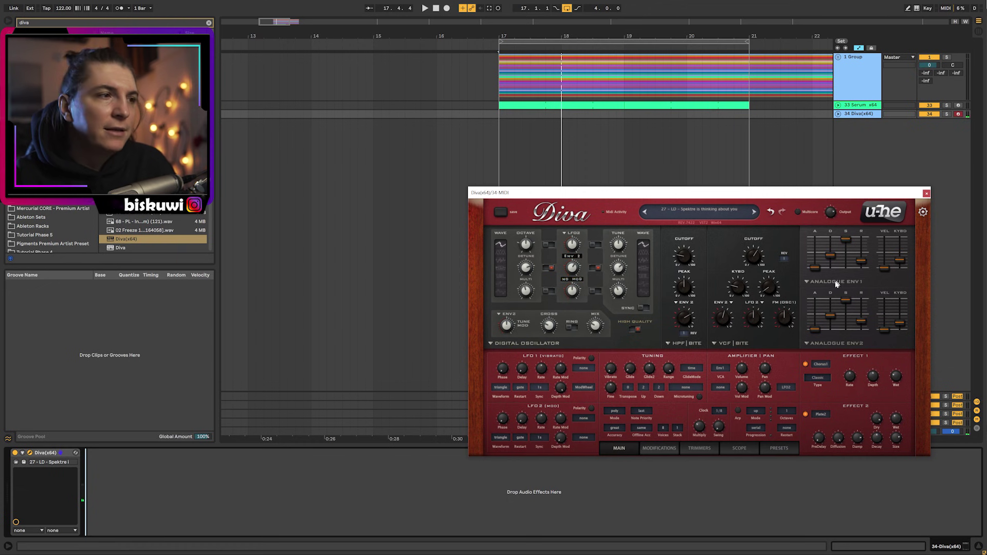
left_click(926, 194)
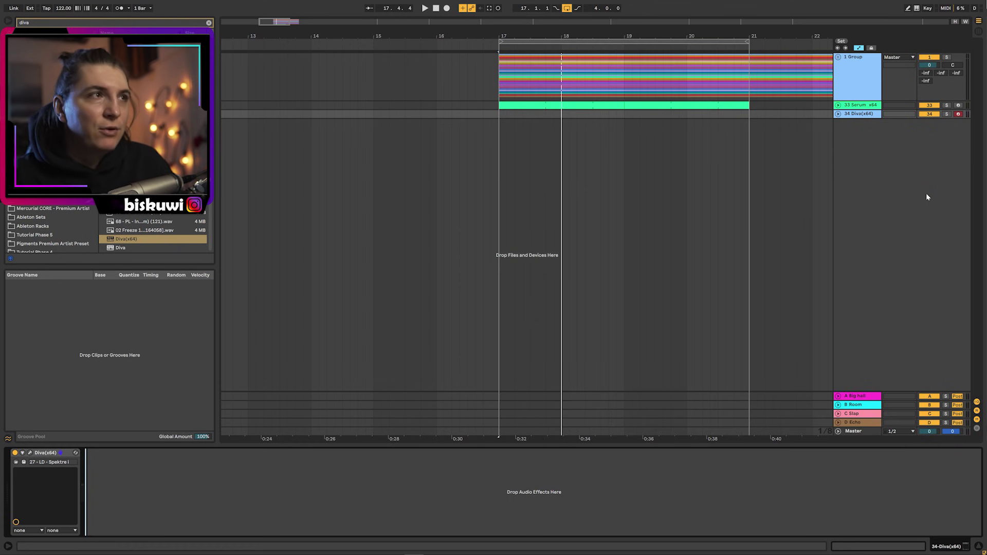
Add an Arpeggiator in front of Diva and set its rate to 1/16
key("ctrl+f")
type("arp")
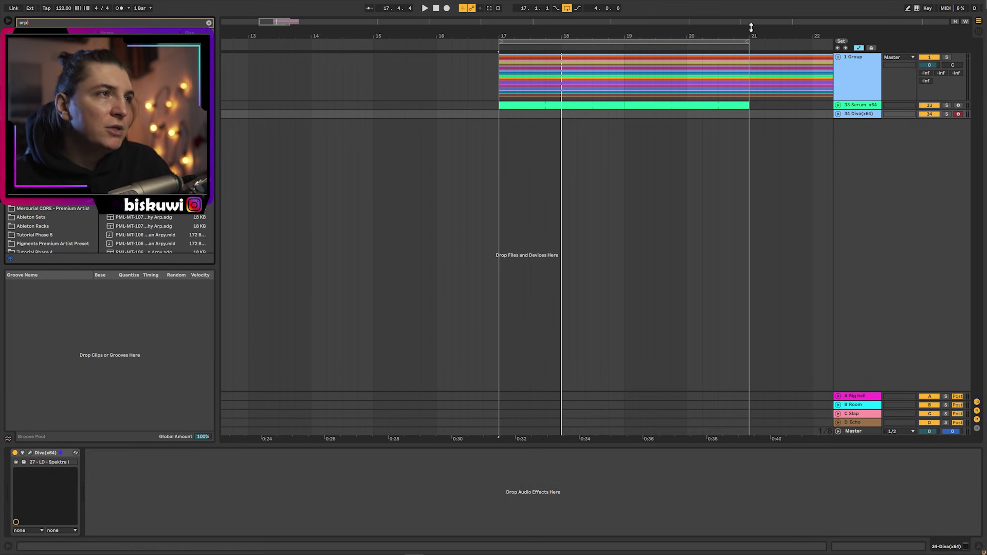
double_click(126, 41)
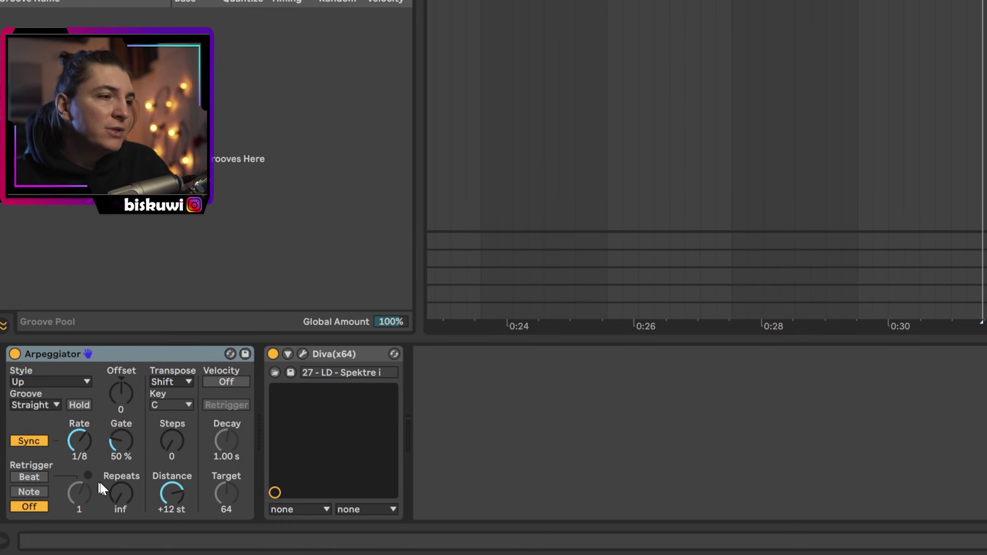
left_click_drag(88, 440, 88, 430)
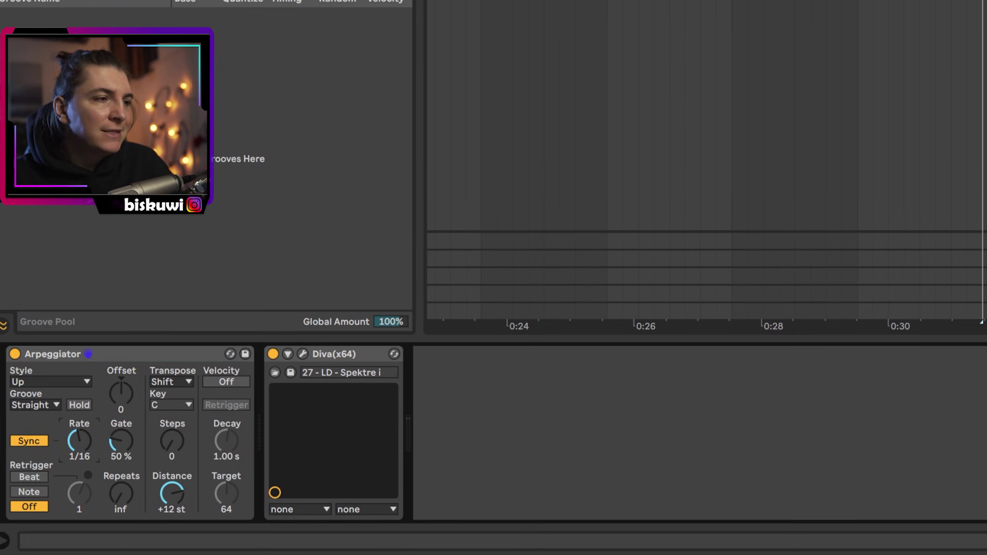